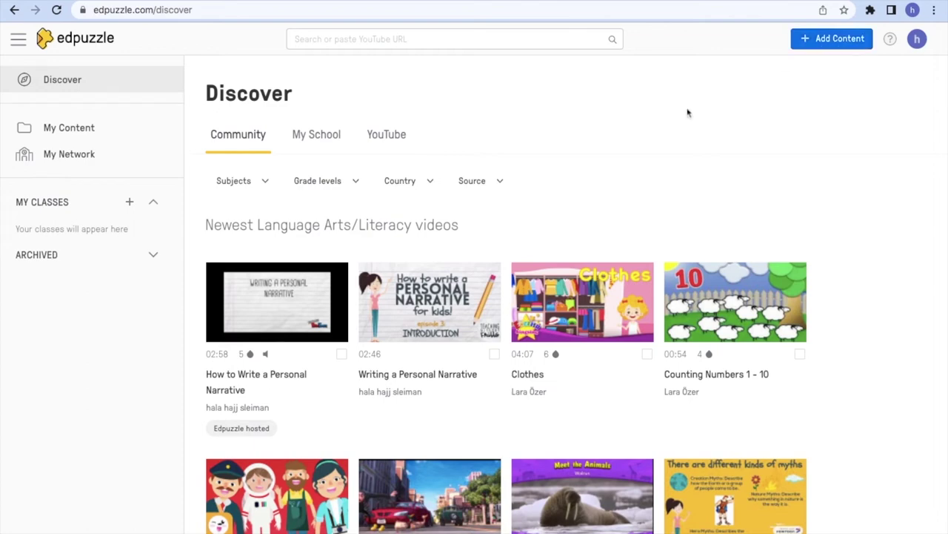
# Step: Start a new class named "love to learn" with the description "reader's and writer's workshop"
pyautogui.click(128, 202)
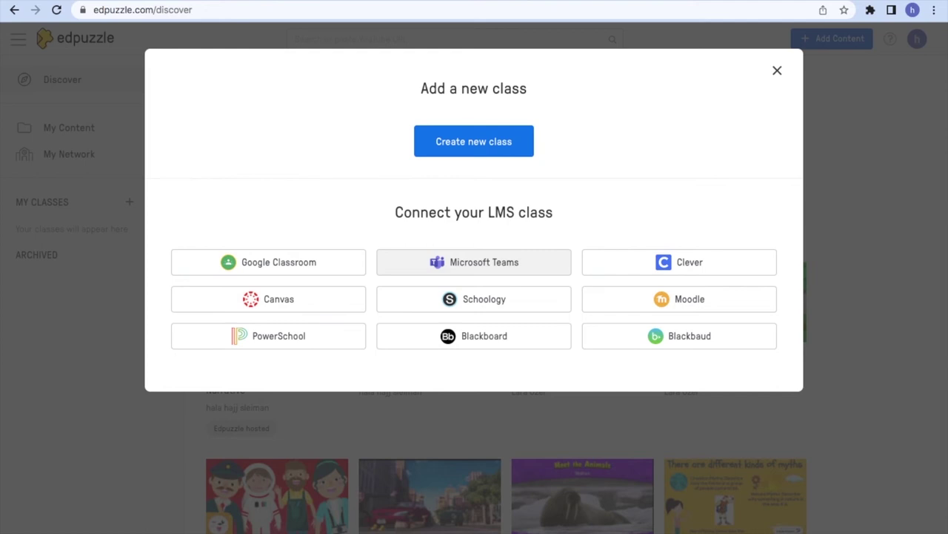
pyautogui.click(454, 153)
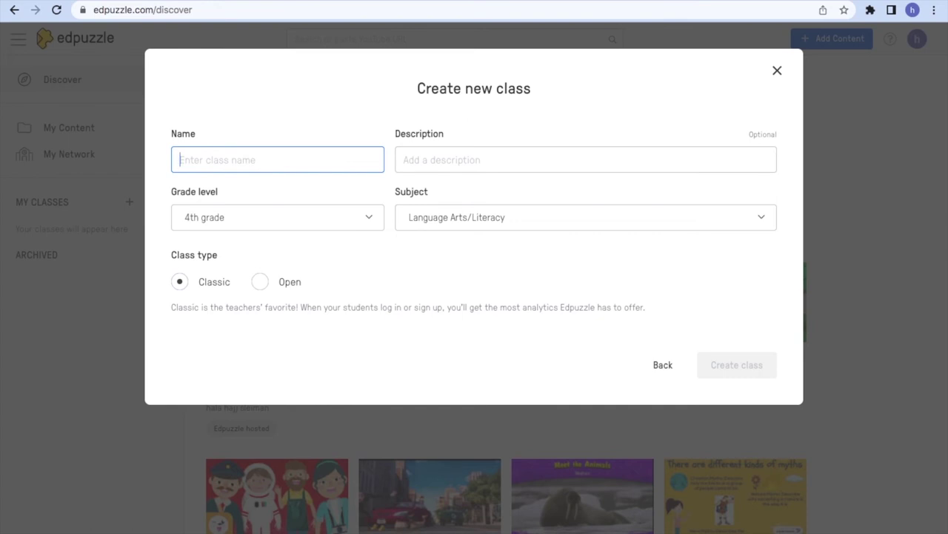
pyautogui.write('love to learn')
pyautogui.click(403, 160)
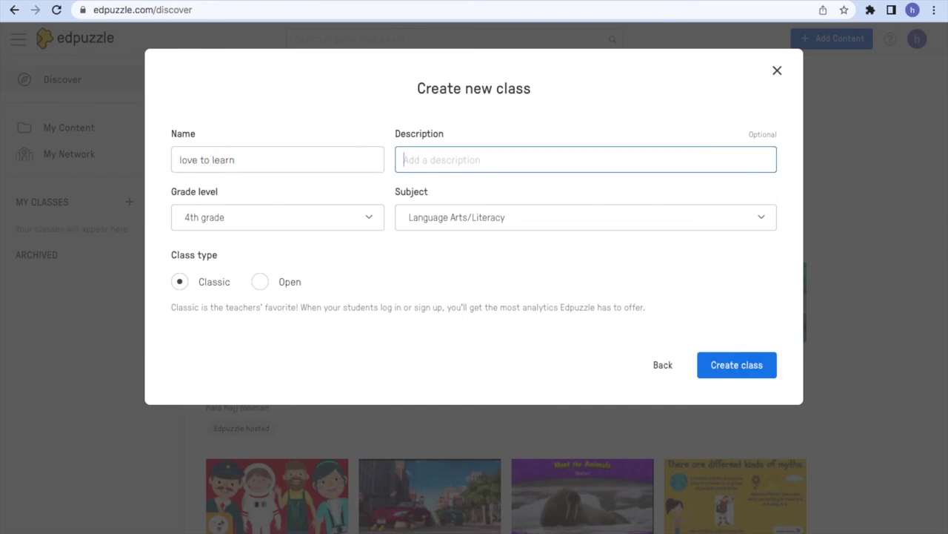
pyautogui.write("reader's and writer's workshop")
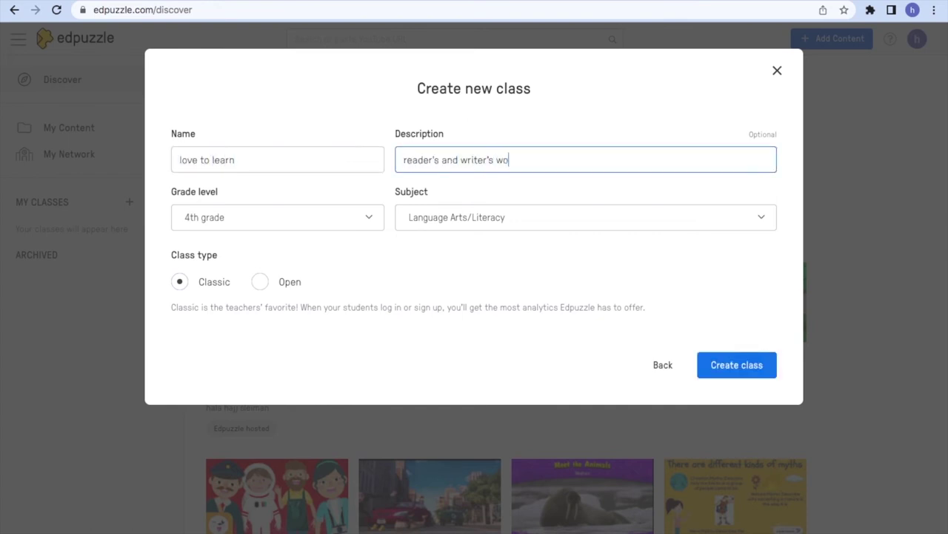
# Step: Keep 4th grade and Language Arts/Literacy, select the Classic class type, and create the class
pyautogui.click(324, 221)
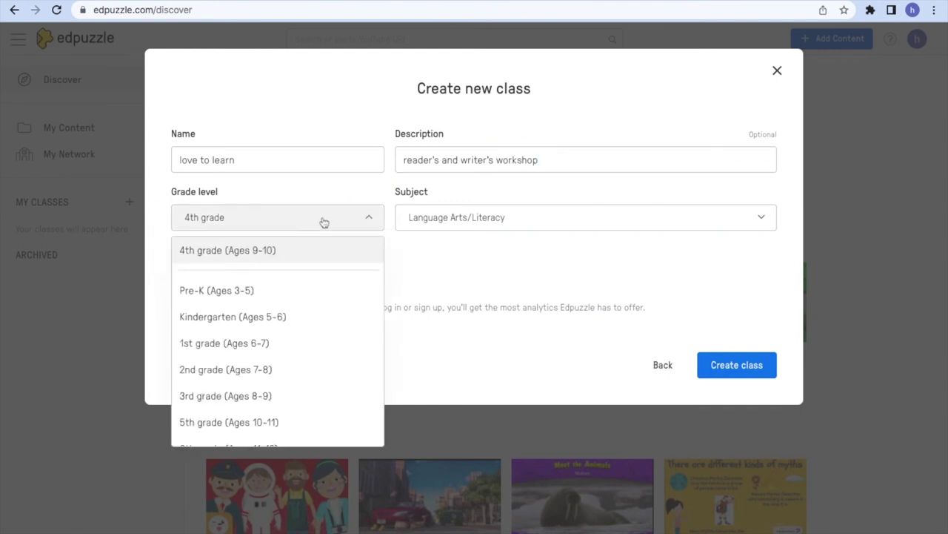
pyautogui.click(443, 222)
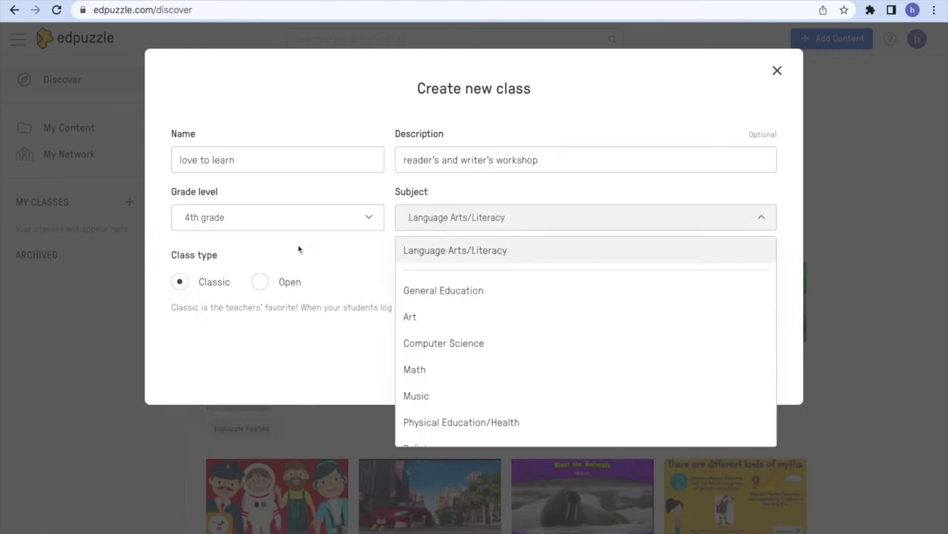
pyautogui.click(180, 286)
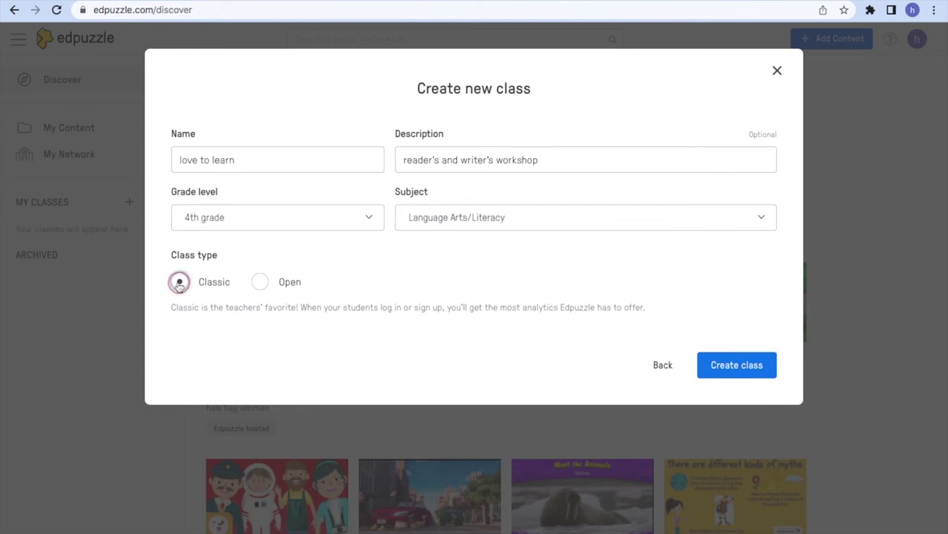
pyautogui.click(729, 366)
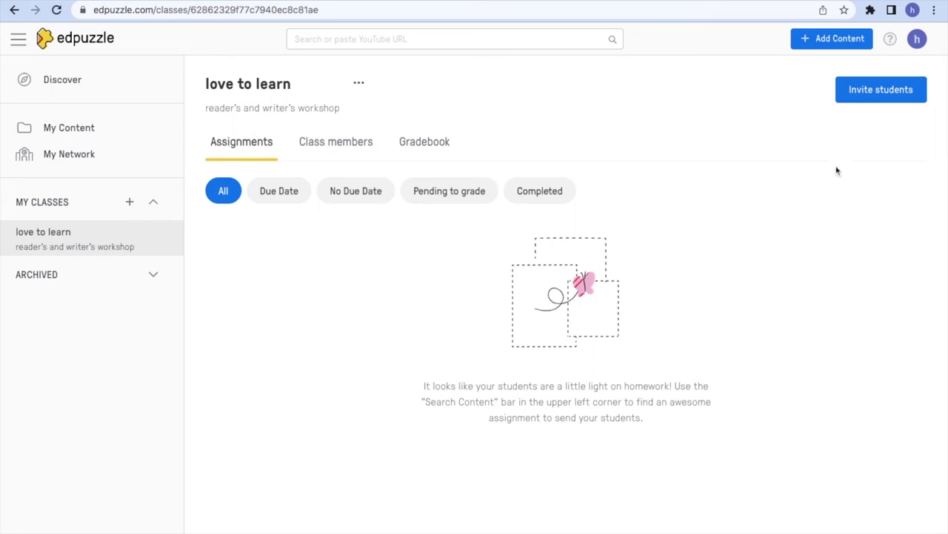
# Step: Copy the student invitation link for the "love to learn" class and close the invitation dialog
pyautogui.click(877, 99)
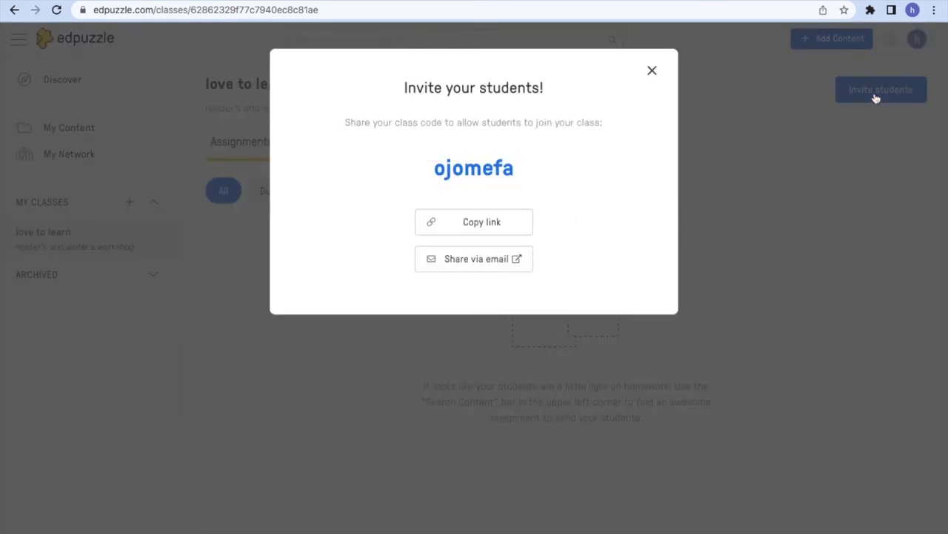
pyautogui.click(460, 229)
pyautogui.click(652, 72)
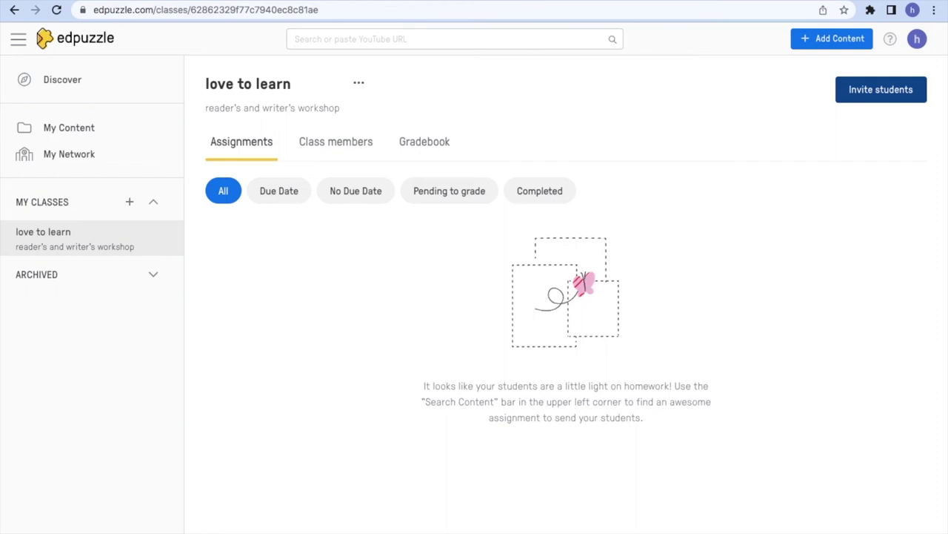
# Step: Create a folder in My Content named "Writing" with the description "How to write a narrative"
pyautogui.click(80, 133)
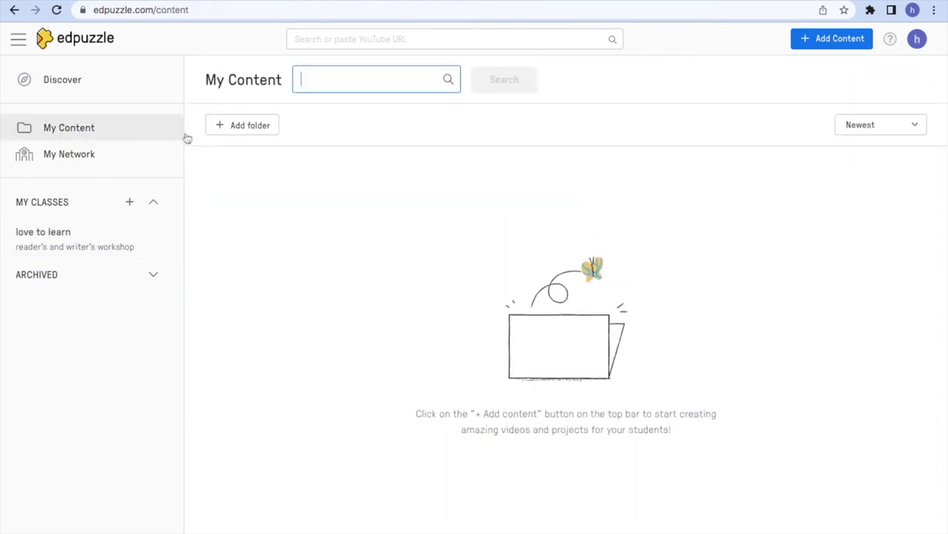
pyautogui.click(239, 133)
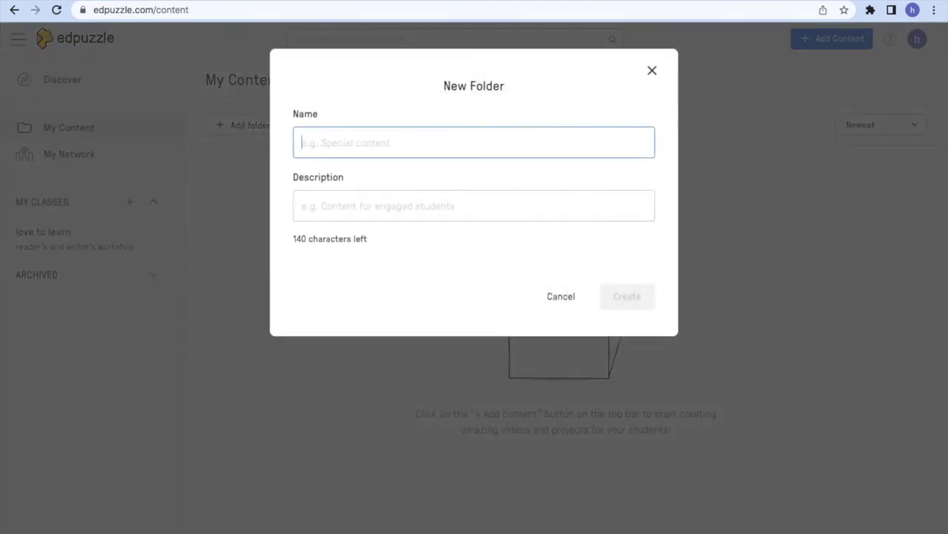
pyautogui.write('Writing')
pyautogui.click(474, 205)
pyautogui.write('How ')
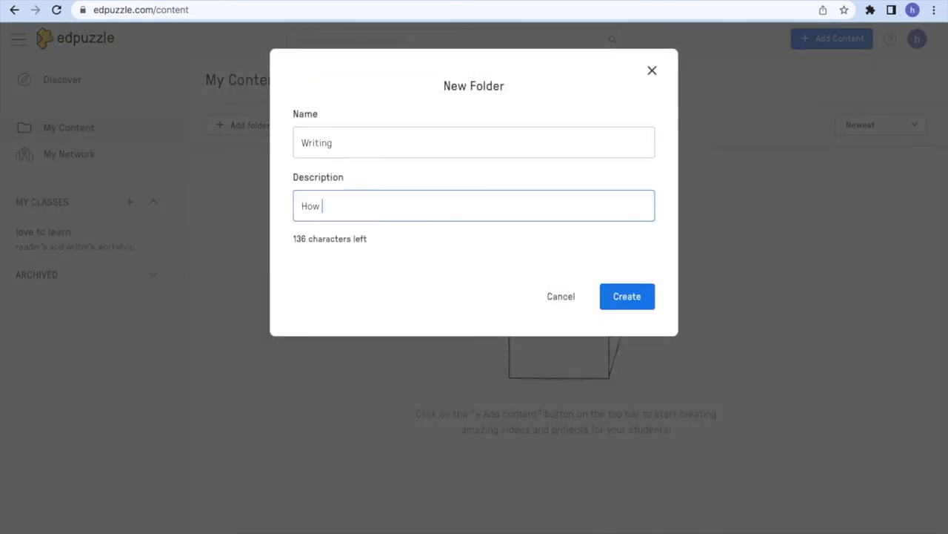
pyautogui.write('to write a narrative')
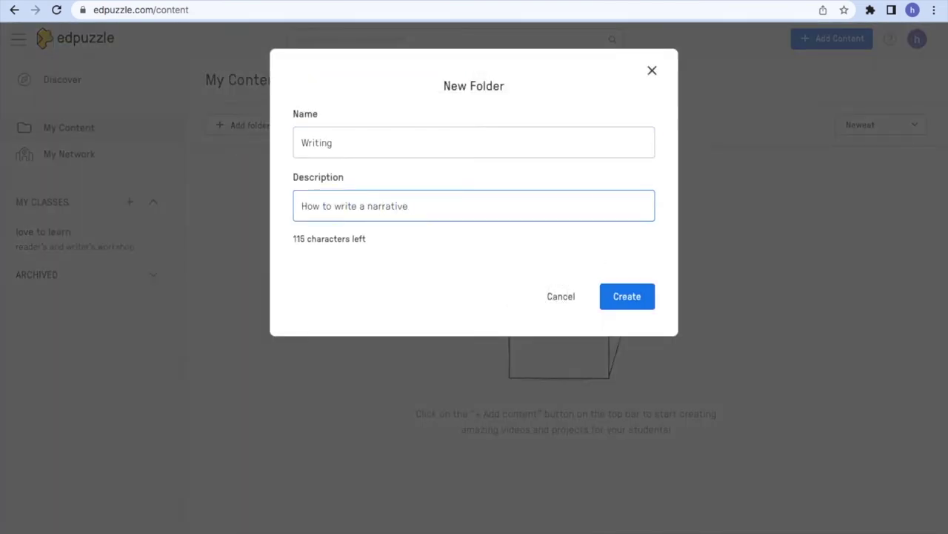
pyautogui.click(614, 308)
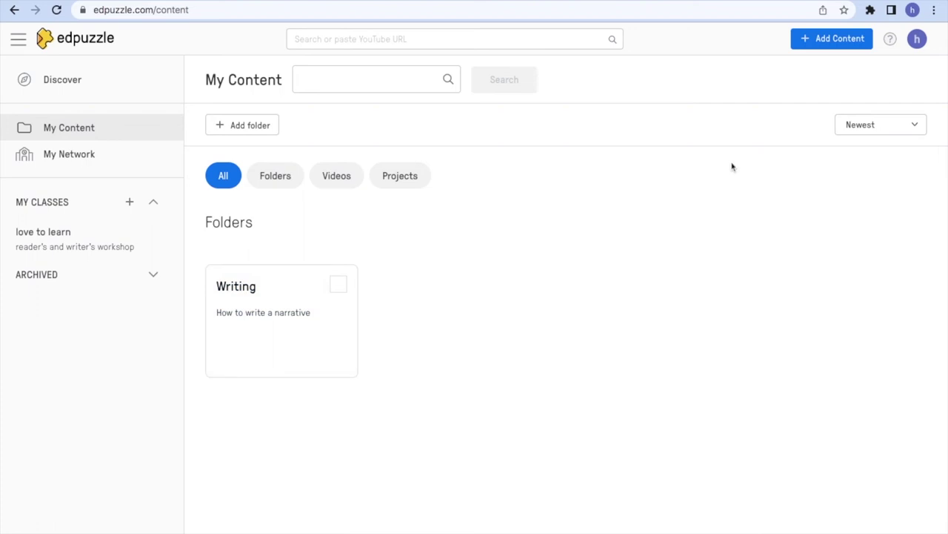
# Step: Go to discover video content and filter the community videos by the Language Arts/Literacy subject
pyautogui.click(825, 43)
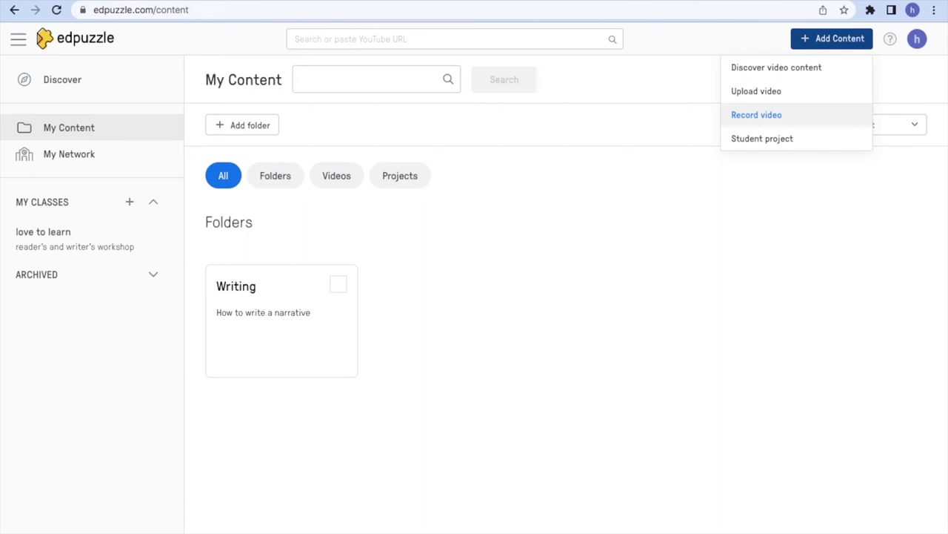
pyautogui.click(760, 70)
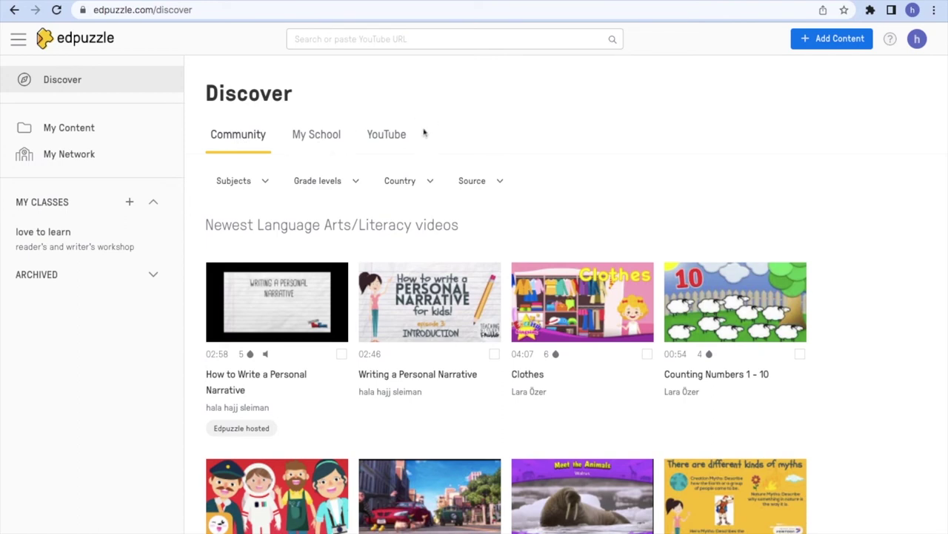
pyautogui.click(262, 181)
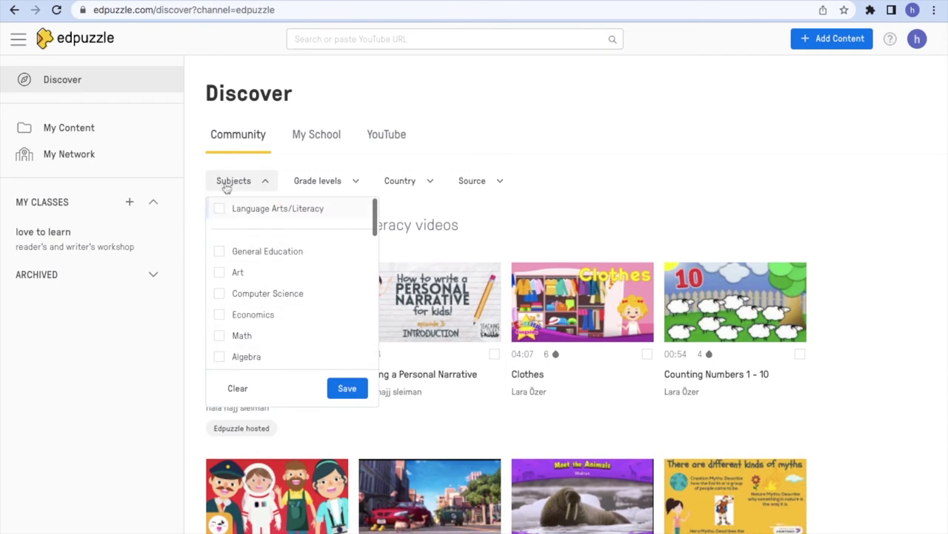
pyautogui.click(218, 211)
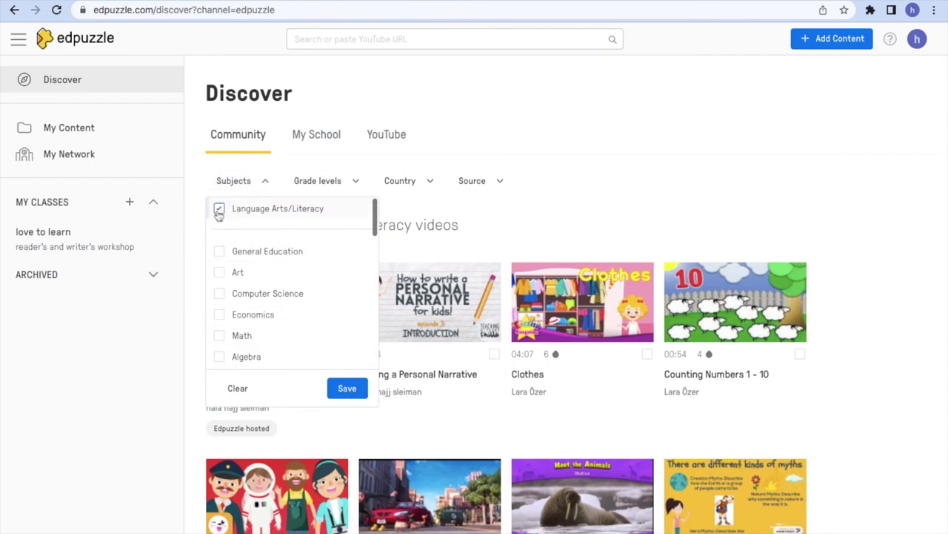
pyautogui.scroll(-1, 335, 323)
pyautogui.click(348, 389)
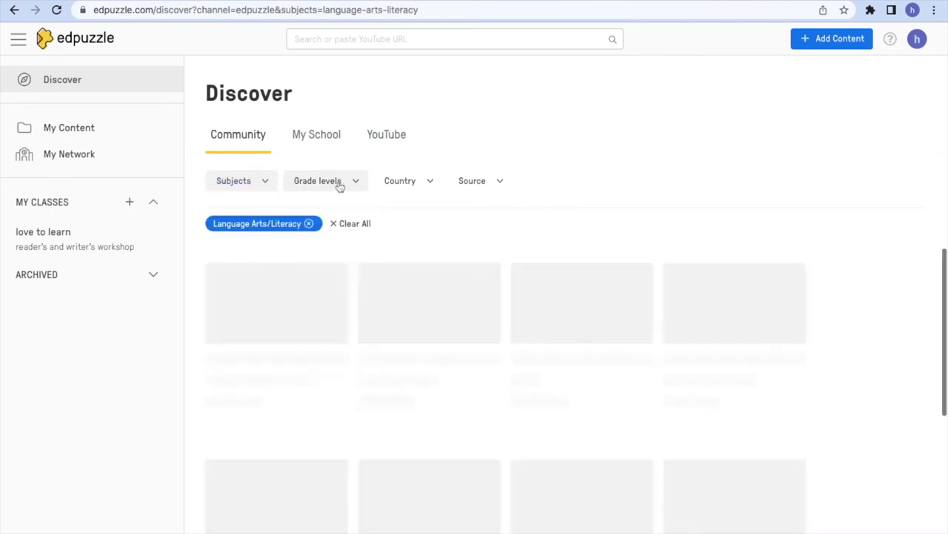
# Step: Narrow the community videos to the 4th grade level and the Edpuzzle hosted source
pyautogui.click(338, 182)
pyautogui.click(297, 209)
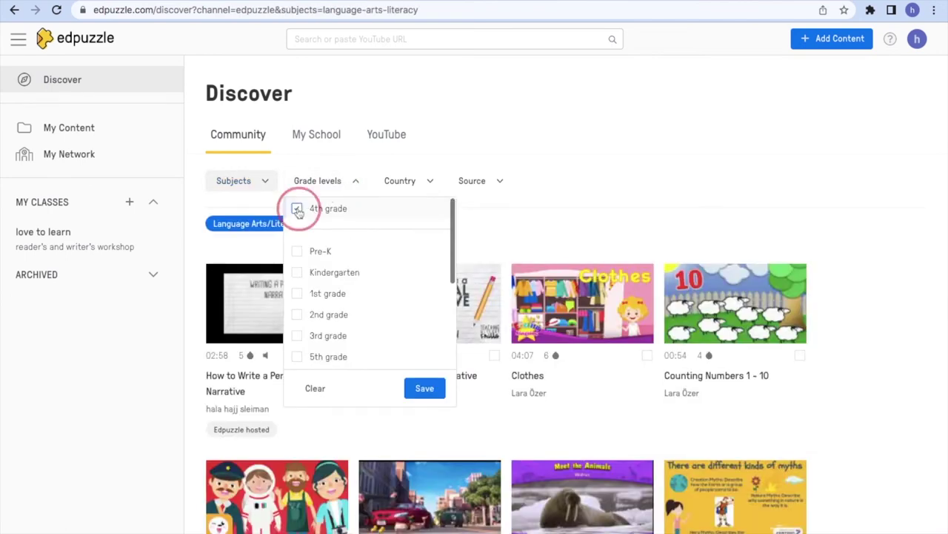
pyautogui.scroll(-1, 355, 311)
pyautogui.click(425, 389)
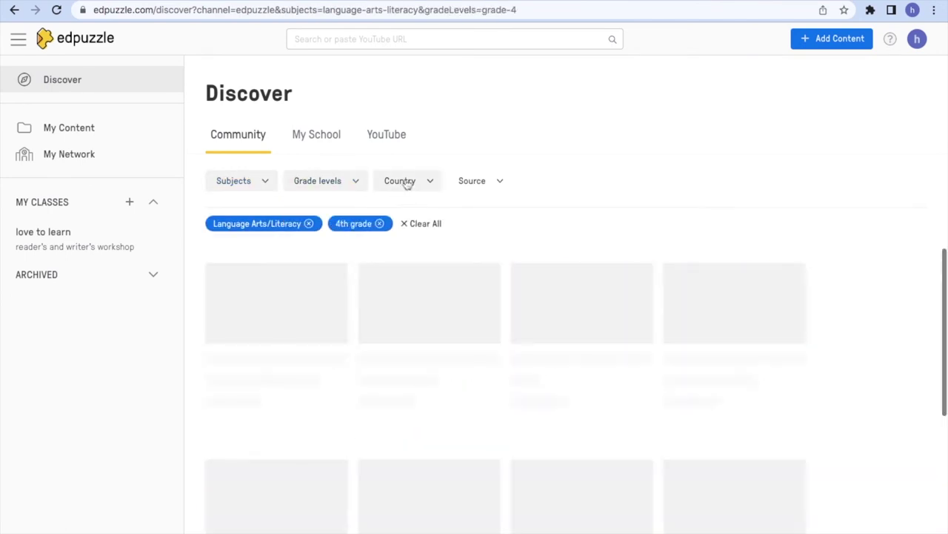
pyautogui.click(500, 183)
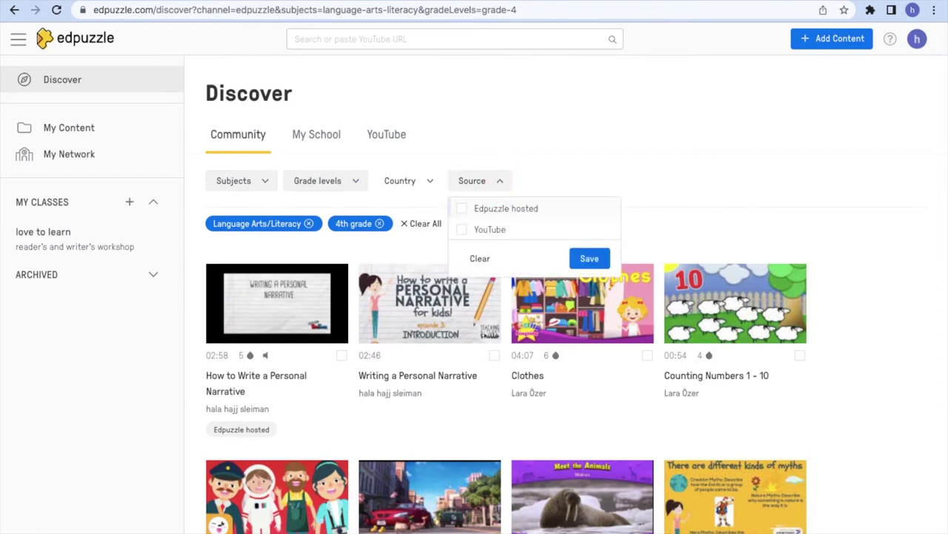
pyautogui.click(463, 210)
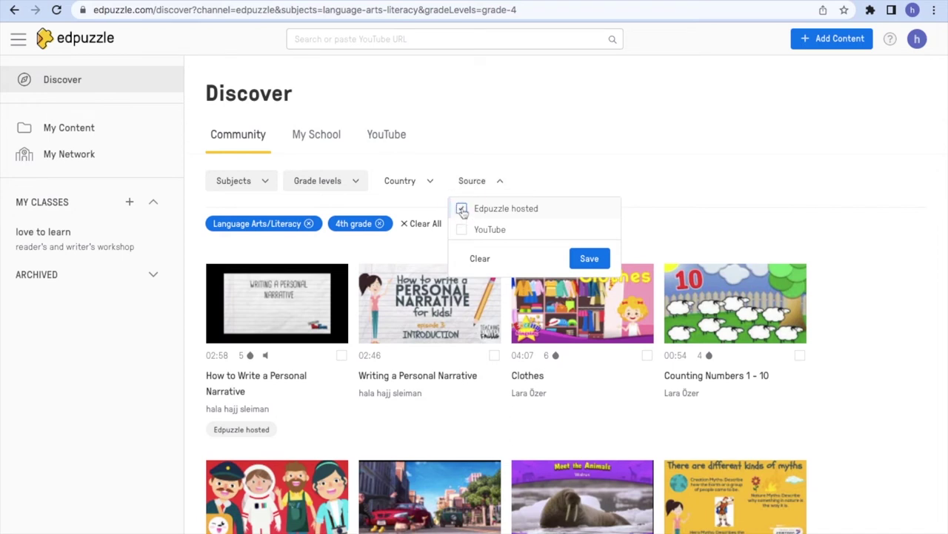
pyautogui.click(589, 259)
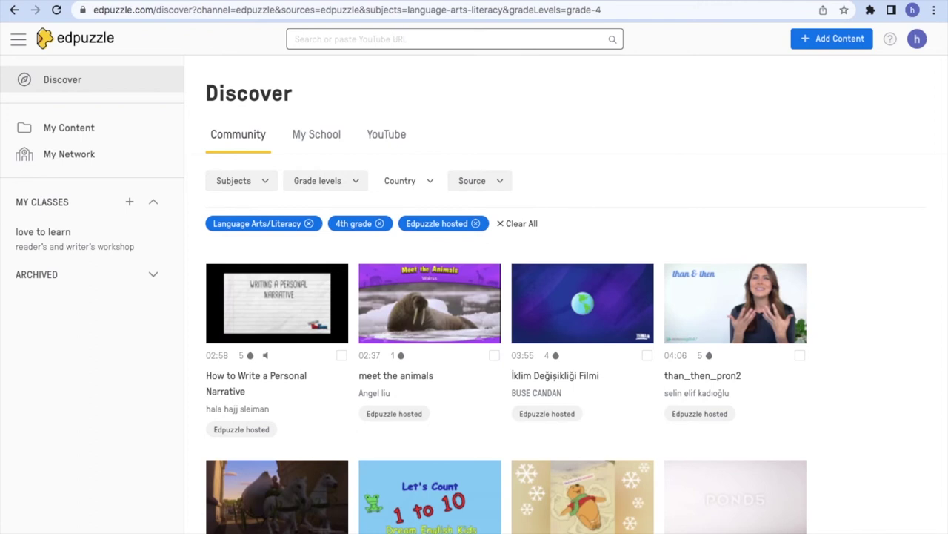
# Step: Search for "personal narrative writing" and preview the "Writing a Personal Narrative" video showing episode 3: Introduction
pyautogui.click(415, 38)
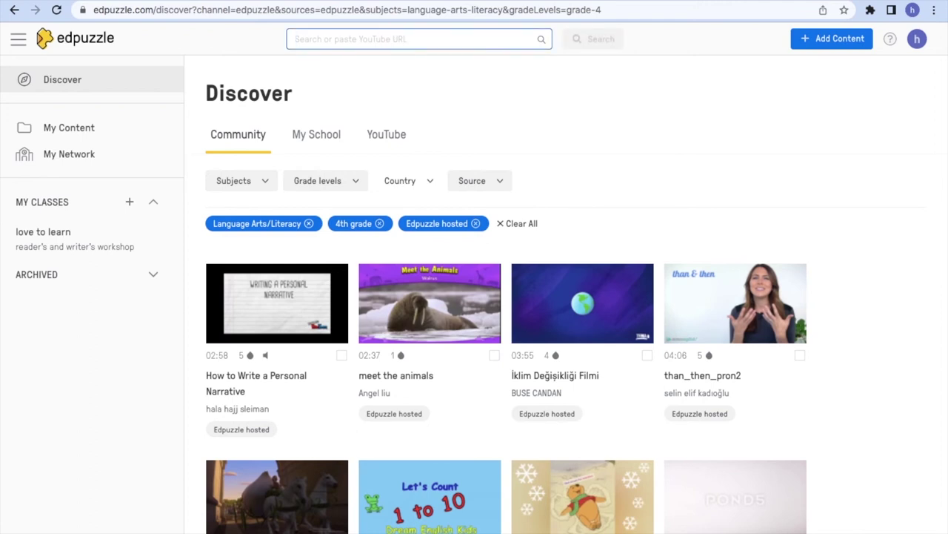
pyautogui.write('personal narrative writing')
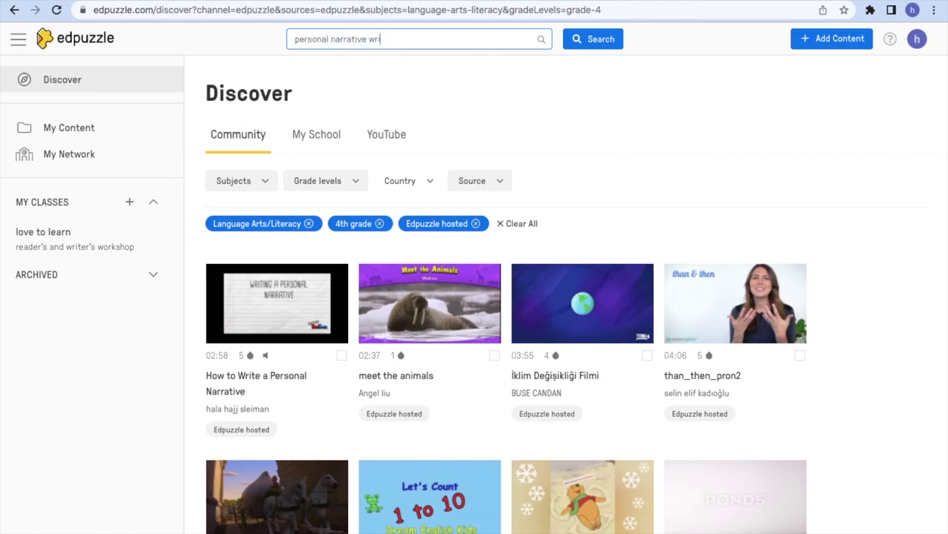
pyautogui.click(613, 38)
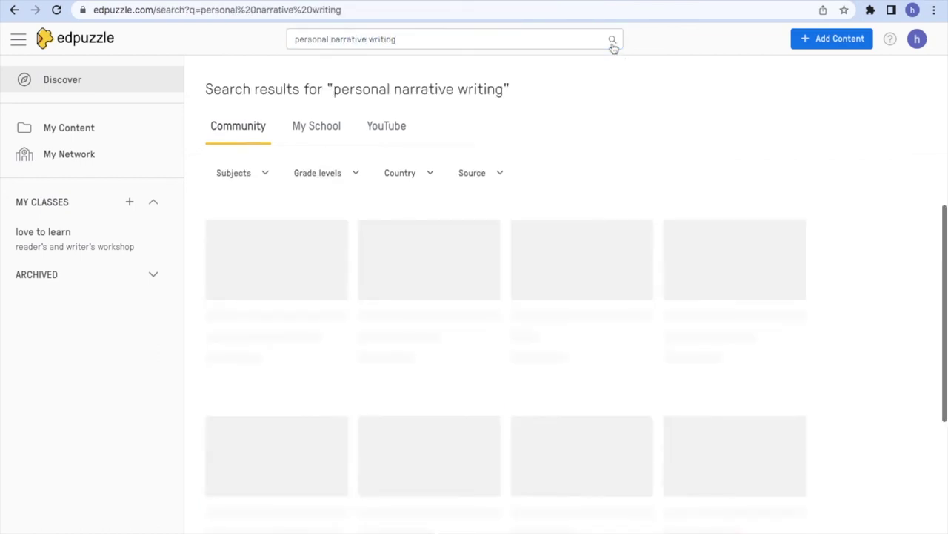
pyautogui.scroll(-5, 466, 448)
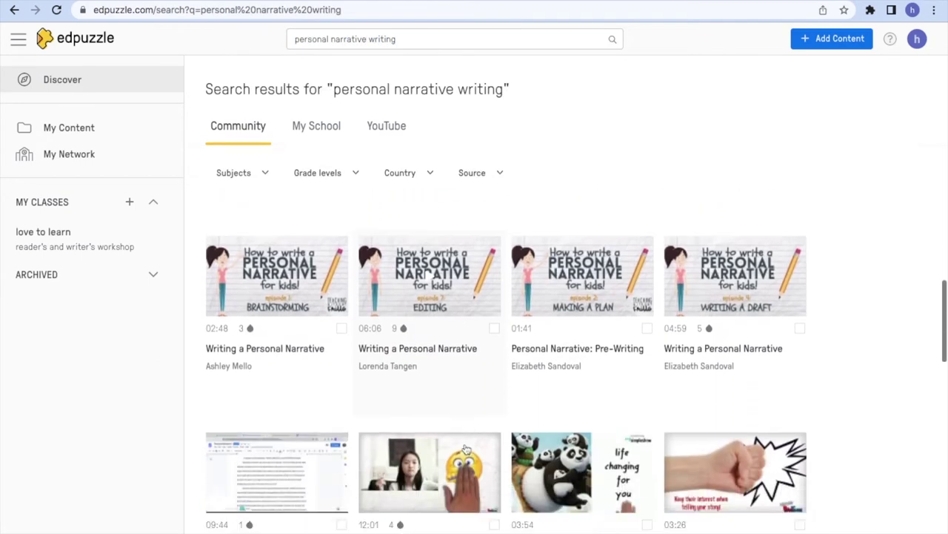
pyautogui.scroll(5, 466, 449)
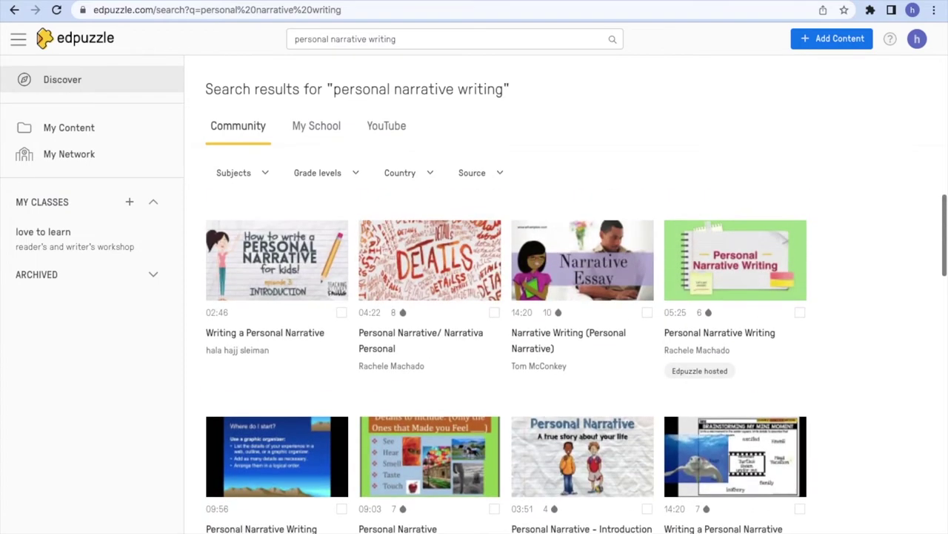
pyautogui.click(311, 285)
pyautogui.scroll(-2, 455, 355)
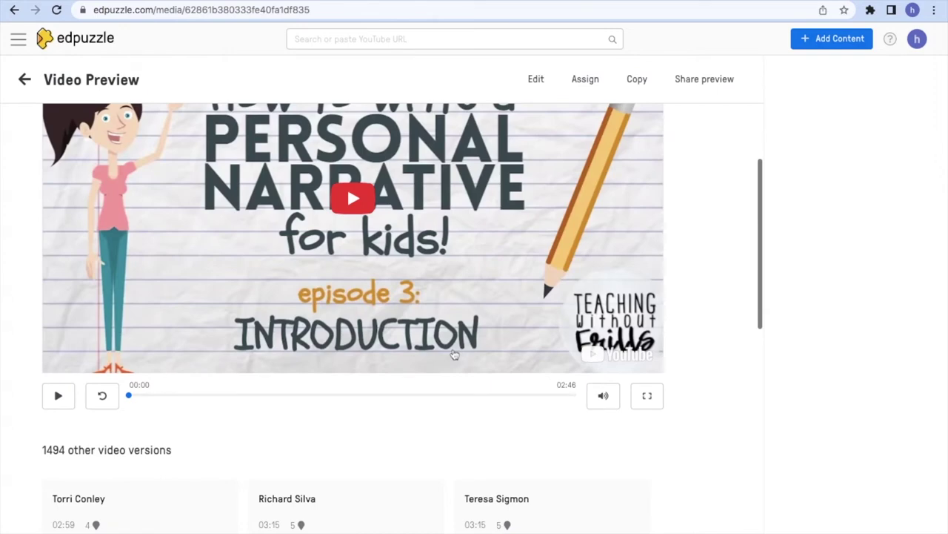
pyautogui.scroll(2, 454, 355)
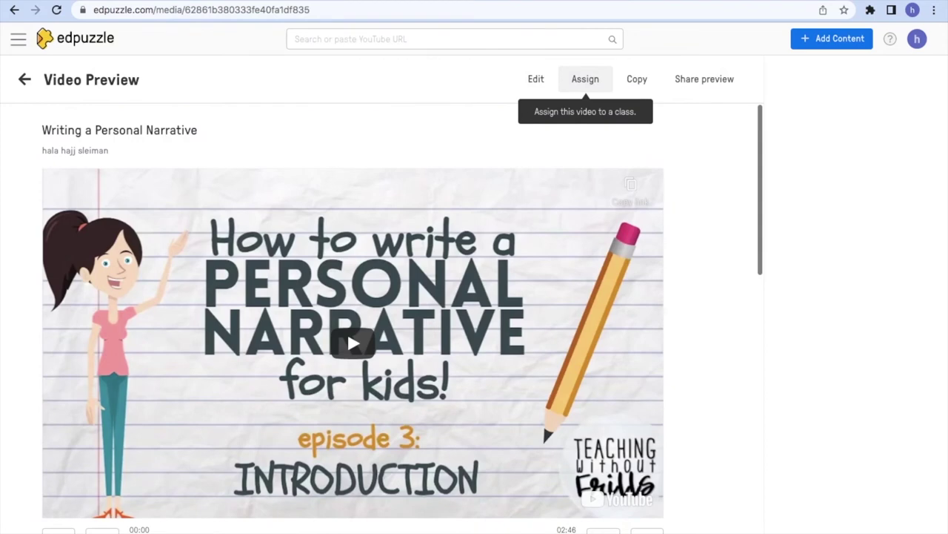
# Step: Open the previewed video for editing, play it, and extend the second kept segment back to the first to restore the removed section
pyautogui.click(536, 79)
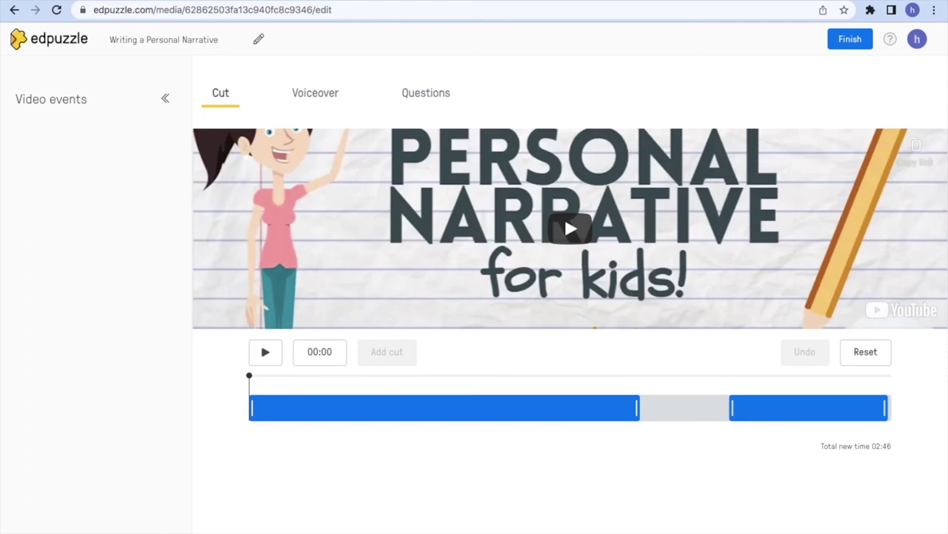
pyautogui.click(563, 241)
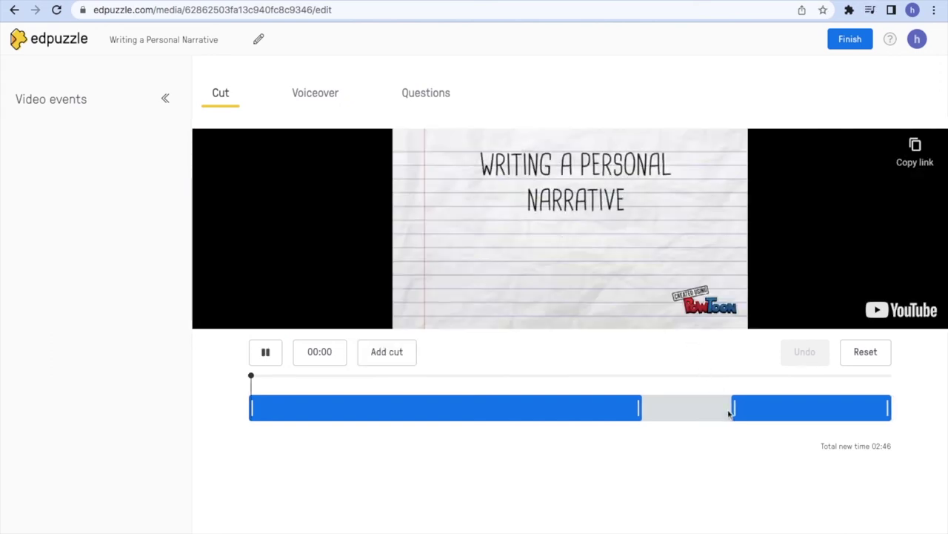
pyautogui.moveTo(730, 411); pyautogui.dragTo(638, 408)
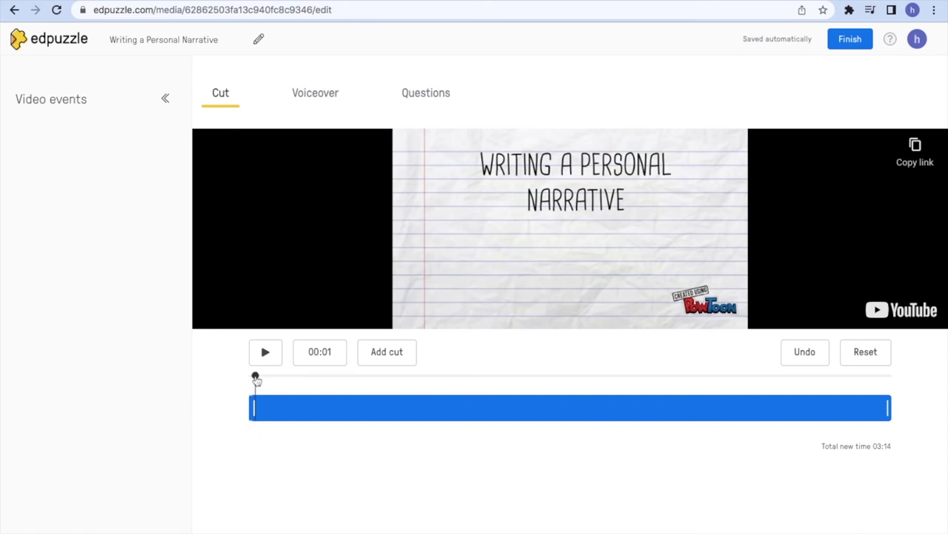
# Step: Cut out the section from 01:19 to 01:29 and trim the end of the video back to 03:02
pyautogui.moveTo(255, 378); pyautogui.dragTo(511, 376)
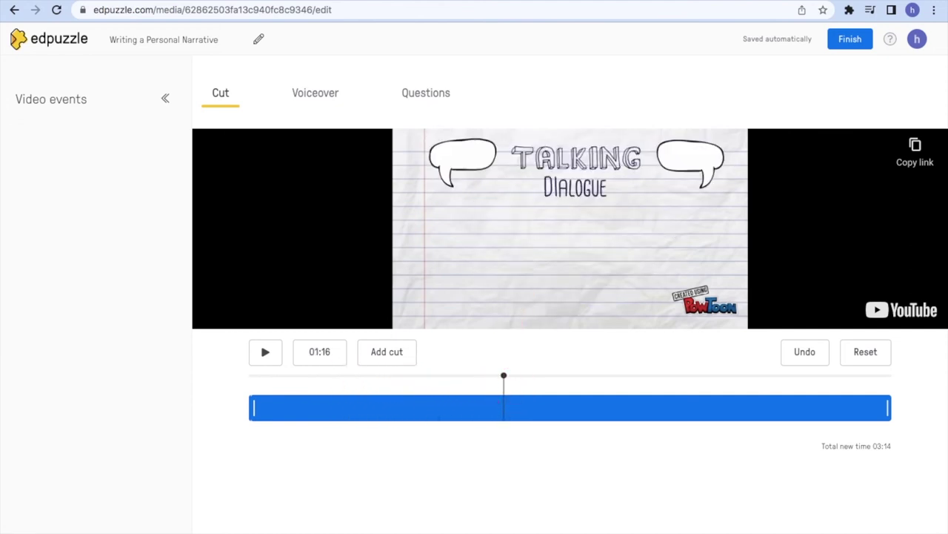
pyautogui.click(389, 355)
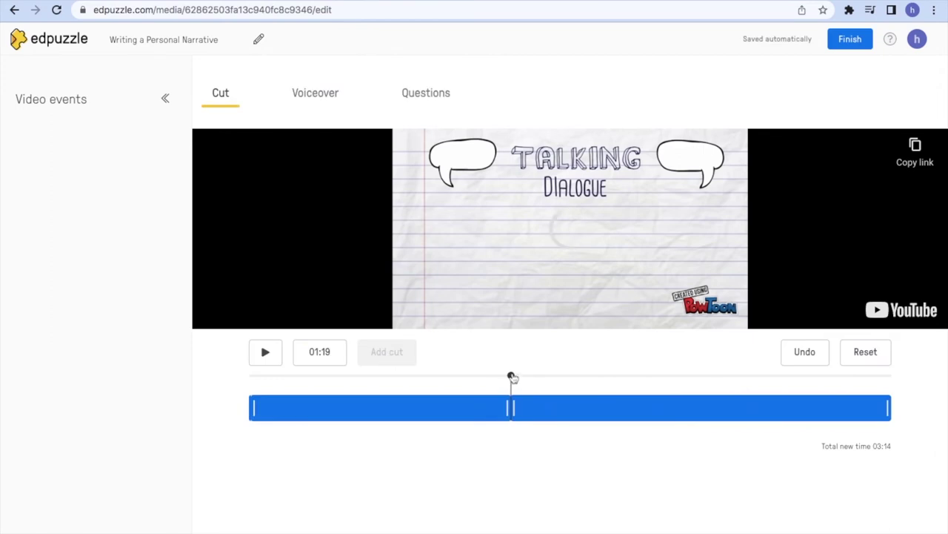
pyautogui.click(399, 354)
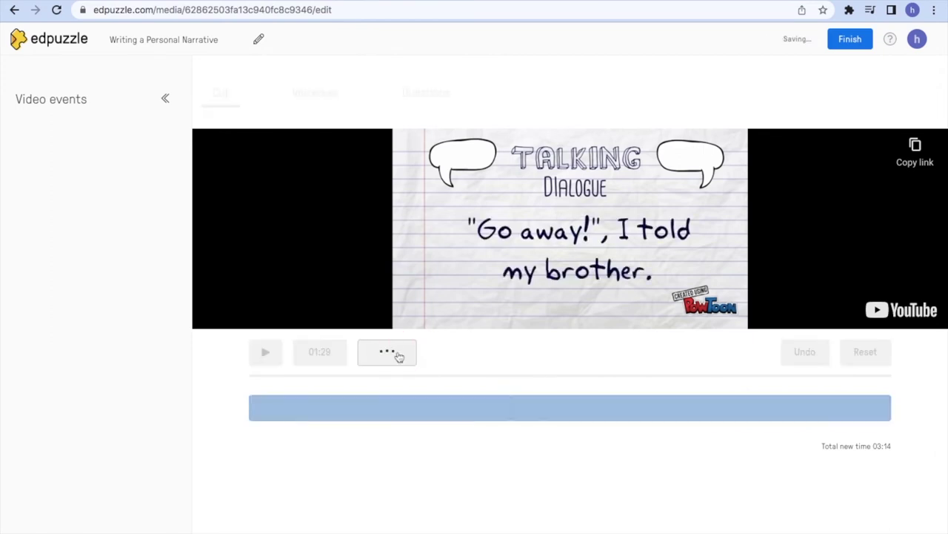
pyautogui.click(532, 409)
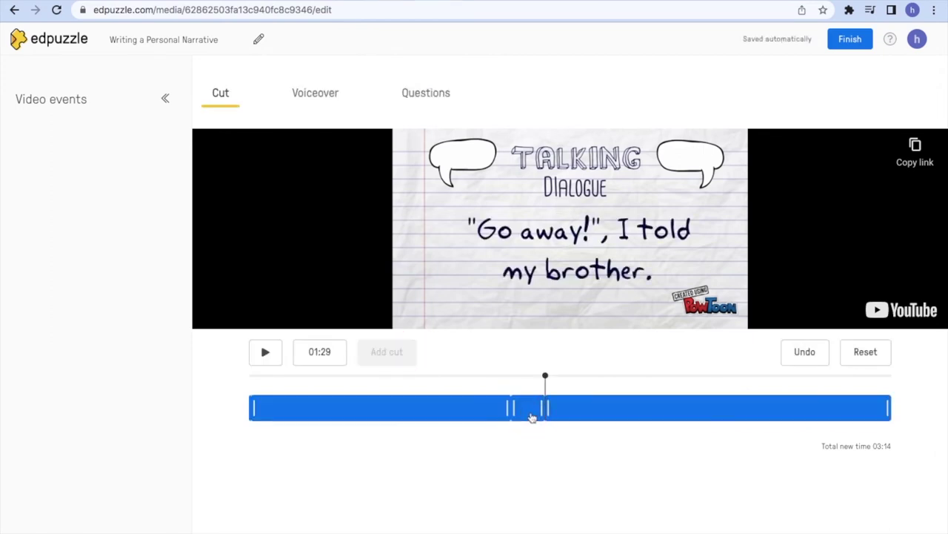
pyautogui.moveTo(538, 407); pyautogui.dragTo(512, 407)
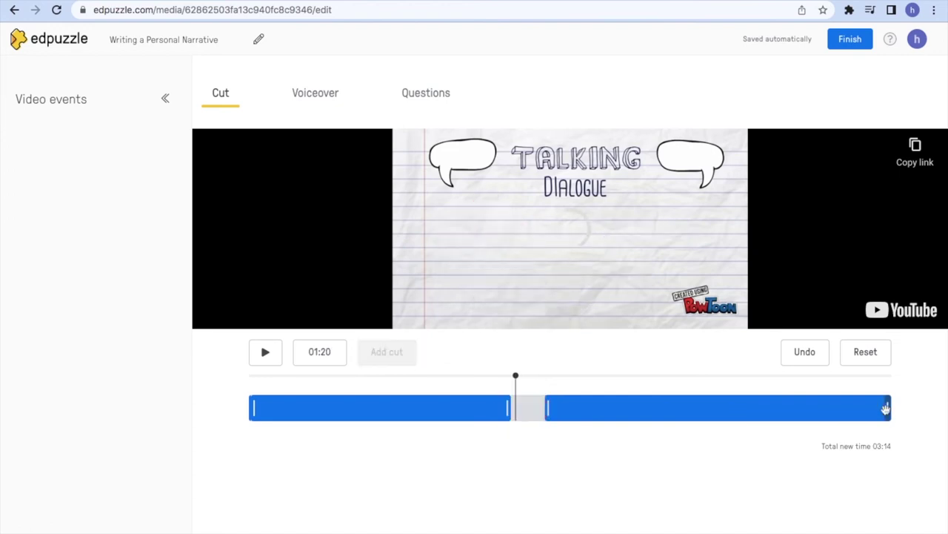
pyautogui.moveTo(887, 408)
pyautogui.mouseDown()
pyautogui.moveTo(862, 407)
pyautogui.moveTo(885, 409)
pyautogui.mouseUp()
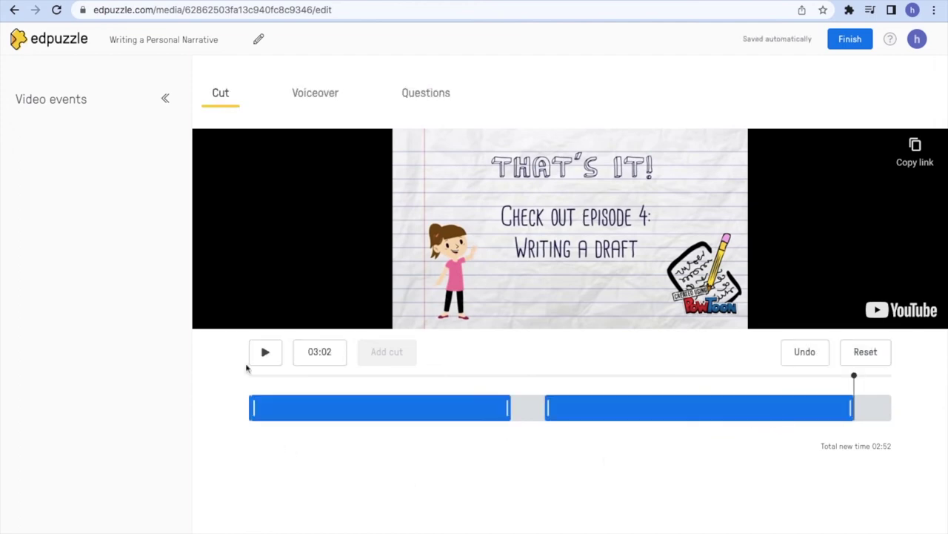
# Step: Check the voiceover option and examine the fields of a blank multiple-choice question
pyautogui.click(313, 97)
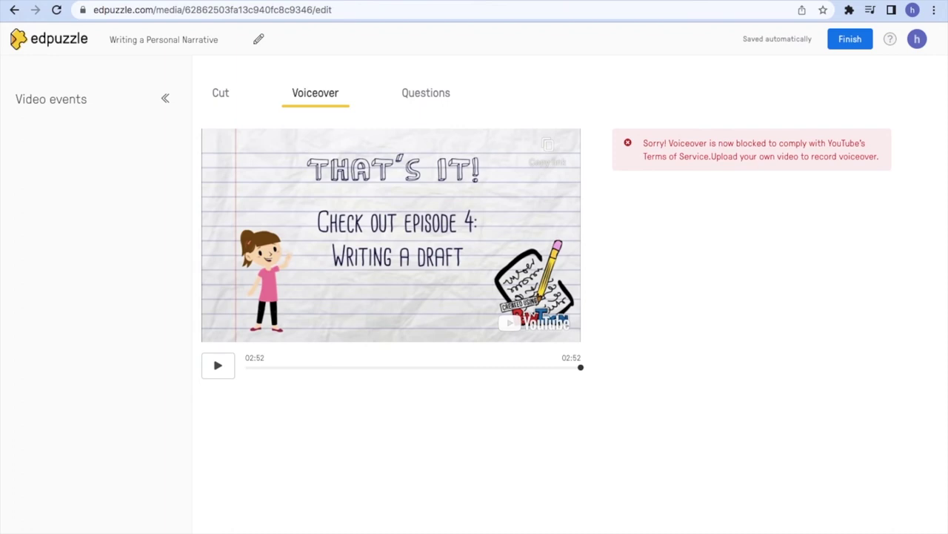
pyautogui.click(420, 107)
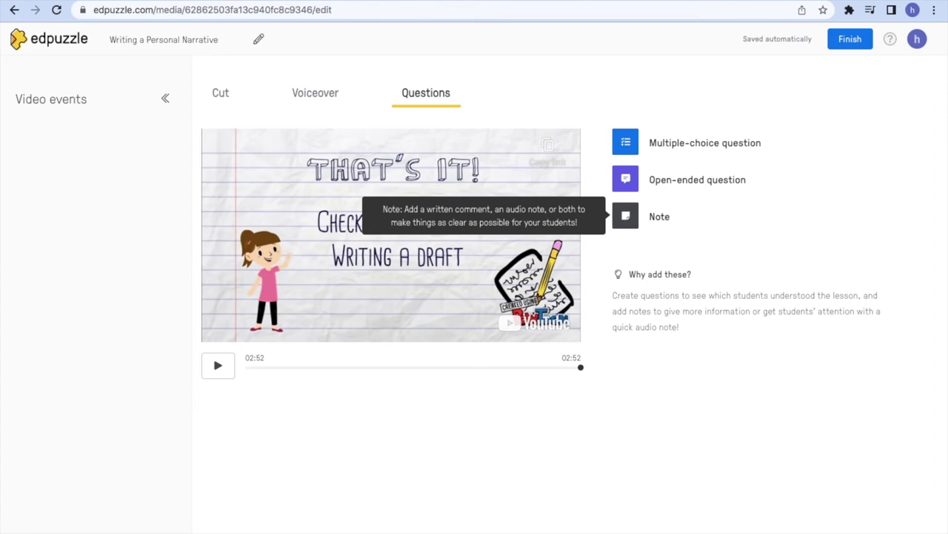
pyautogui.click(655, 143)
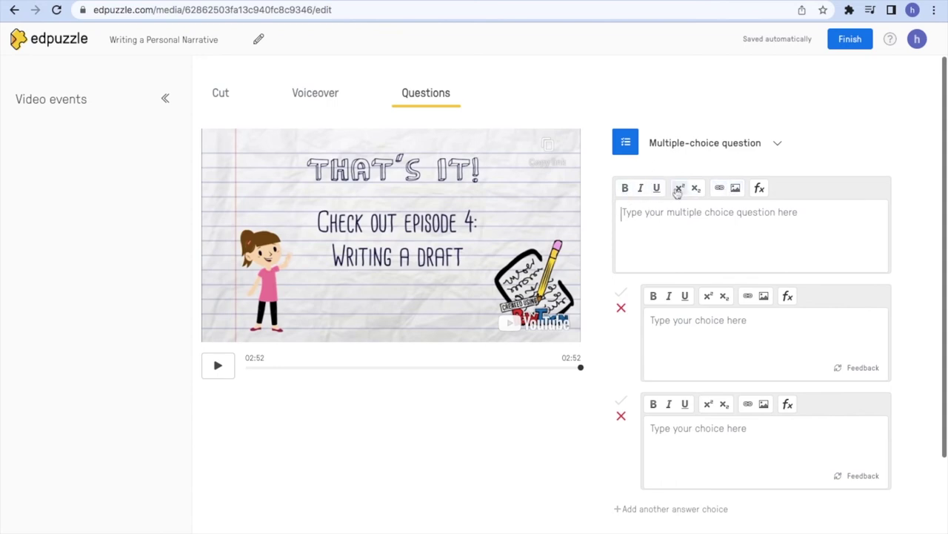
pyautogui.click(730, 214)
pyautogui.scroll(-2, 741, 373)
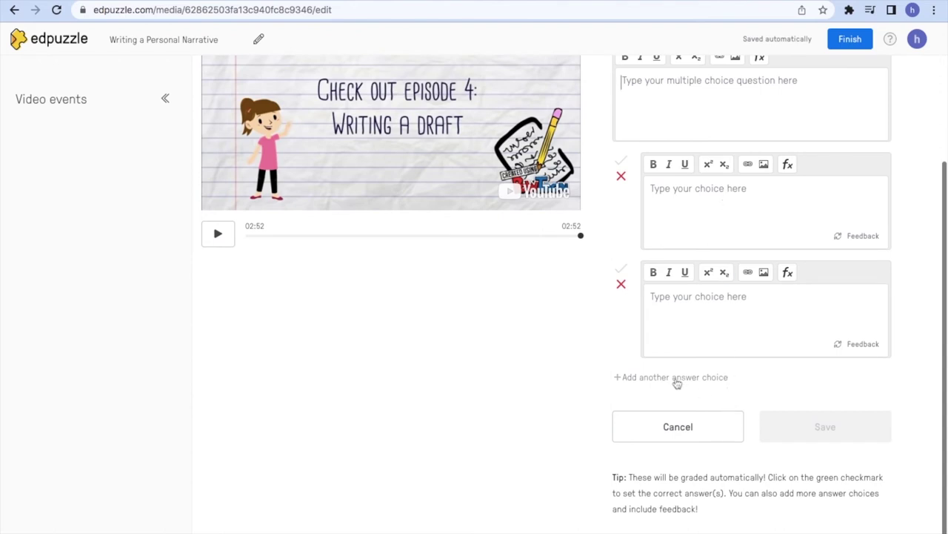
# Step: Start an open-ended question with audio responses allowed, and collapse and reopen the list of video events
pyautogui.click(716, 135)
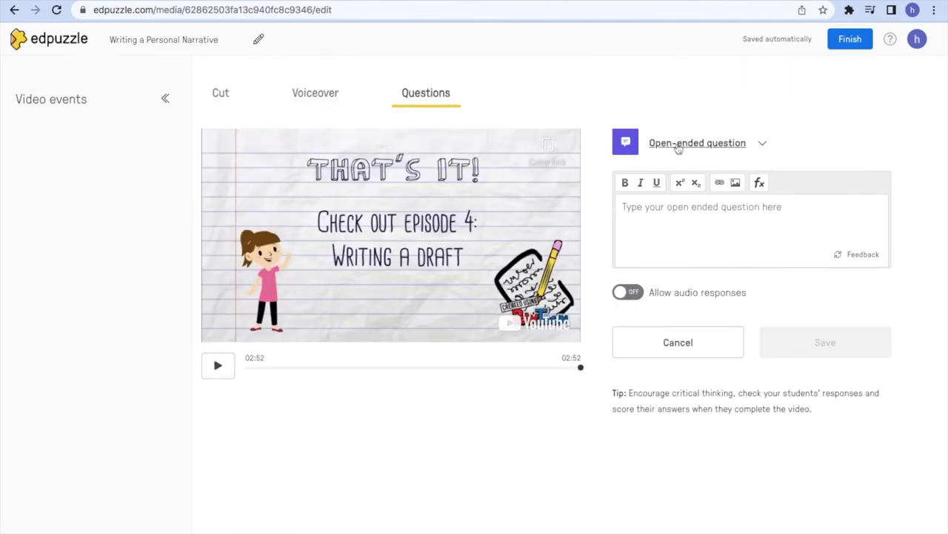
pyautogui.click(672, 216)
pyautogui.click(628, 295)
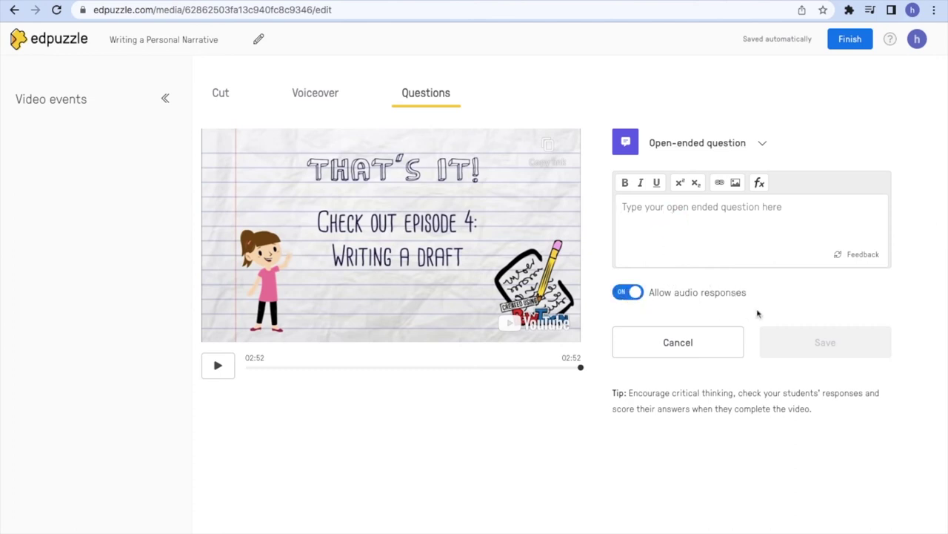
pyautogui.click(703, 229)
pyautogui.click(168, 100)
pyautogui.click(29, 90)
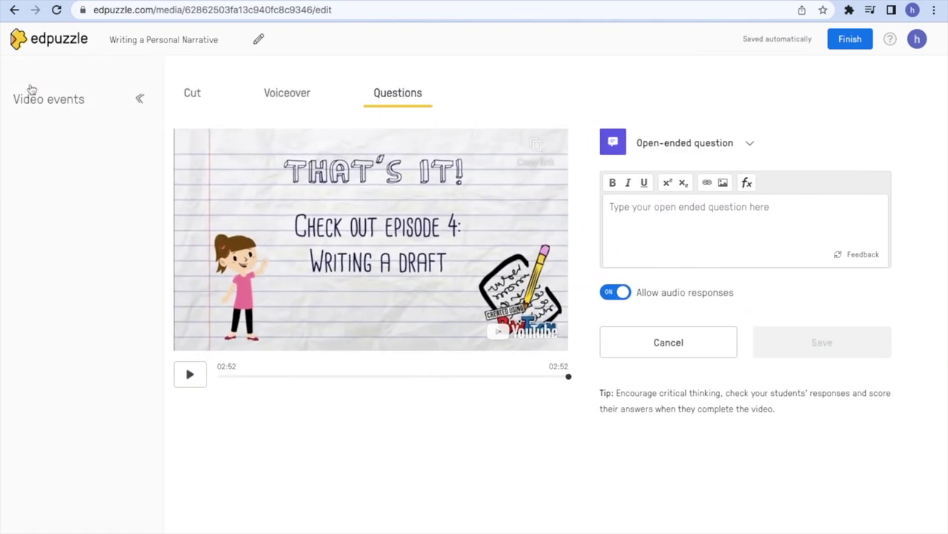
# Step: Finish editing the video and choose the whole "love to learn" class as its assignment target
pyautogui.click(852, 38)
pyautogui.scroll(-3, 593, 454)
pyautogui.scroll(3, 593, 454)
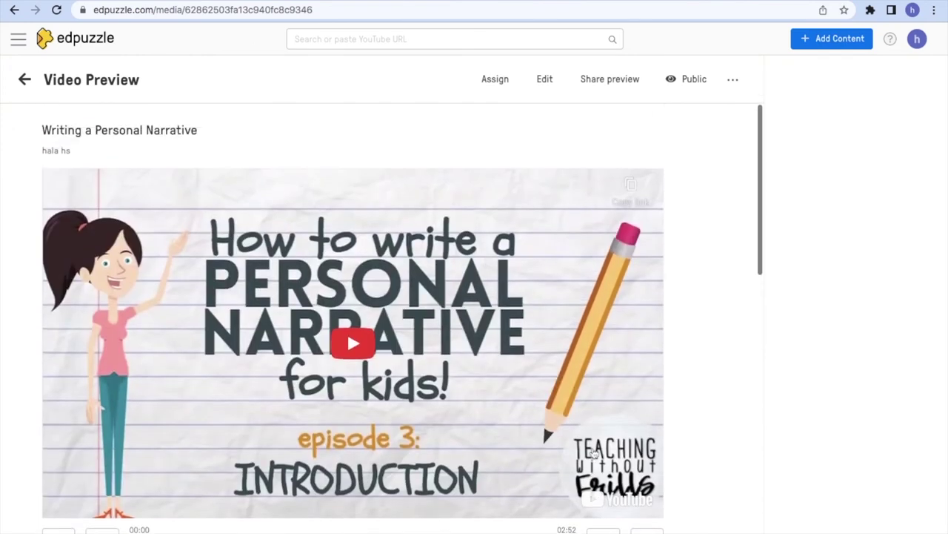
pyautogui.click(505, 82)
pyautogui.click(77, 150)
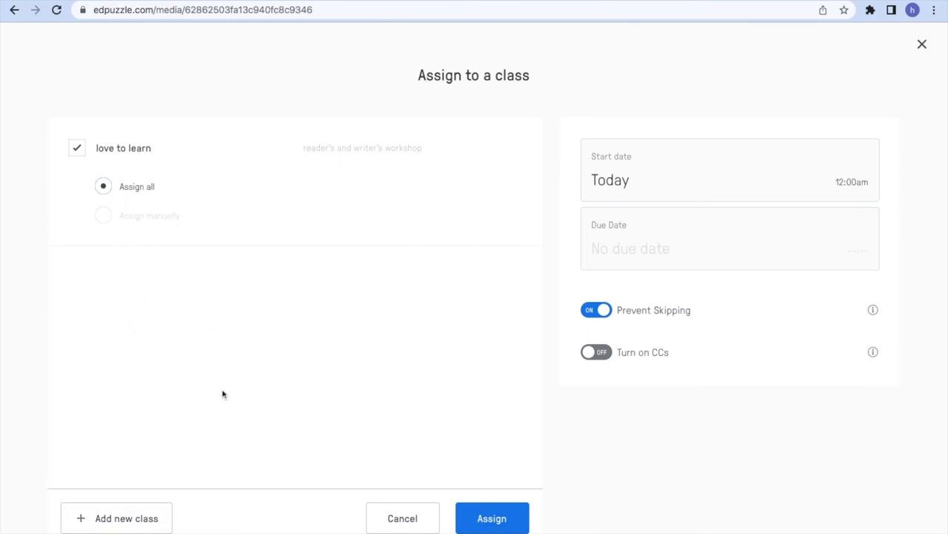
# Step: Set the start date to May 21st and the due date to May 28th at 11:59pm, and assign the video
pyautogui.click(646, 180)
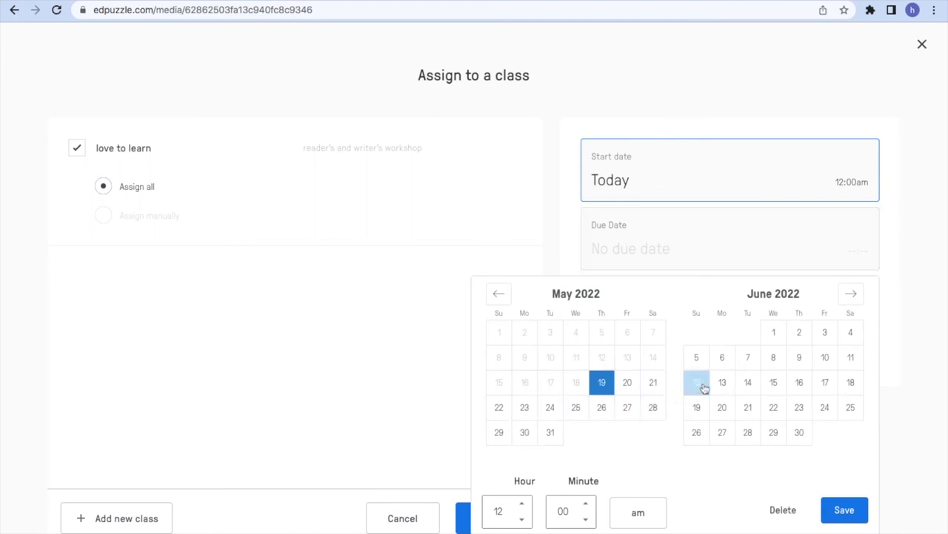
pyautogui.click(655, 384)
pyautogui.click(719, 245)
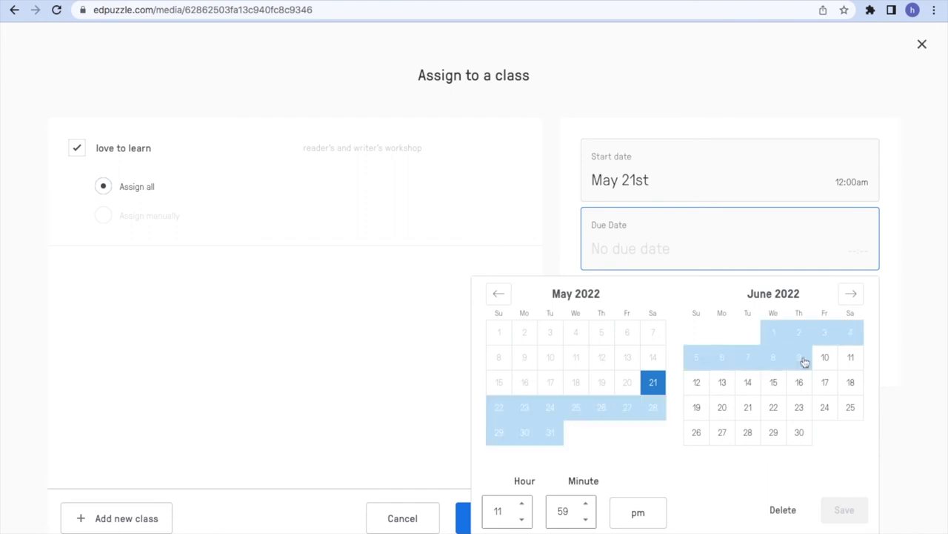
pyautogui.click(653, 410)
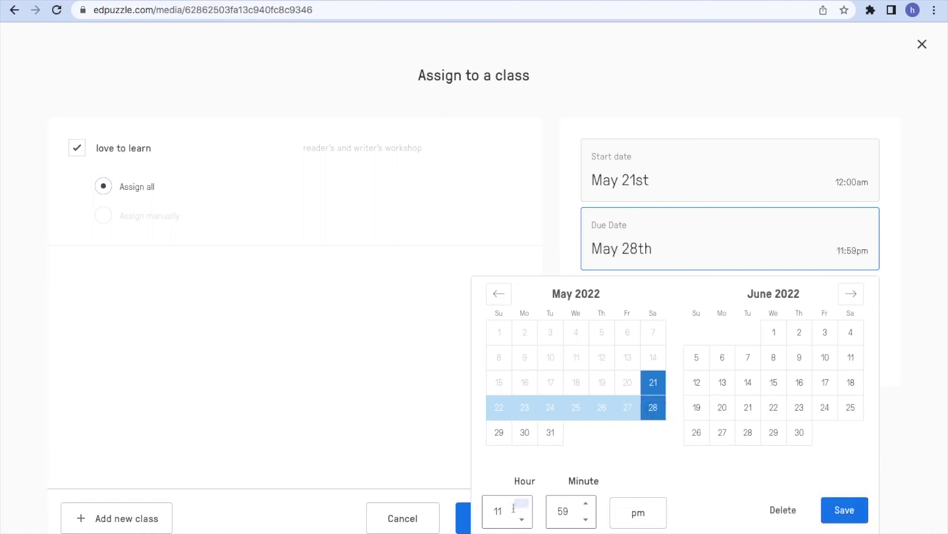
pyautogui.click(846, 510)
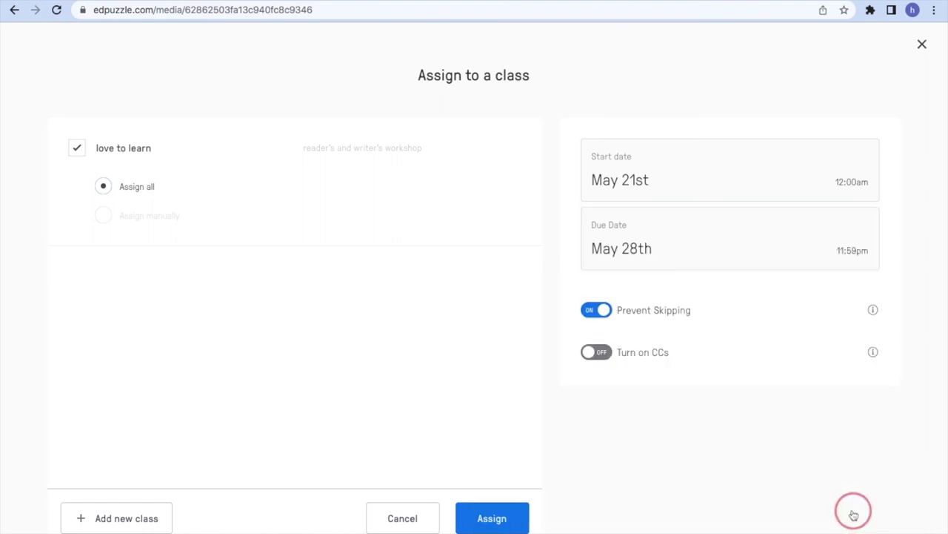
pyautogui.click(479, 518)
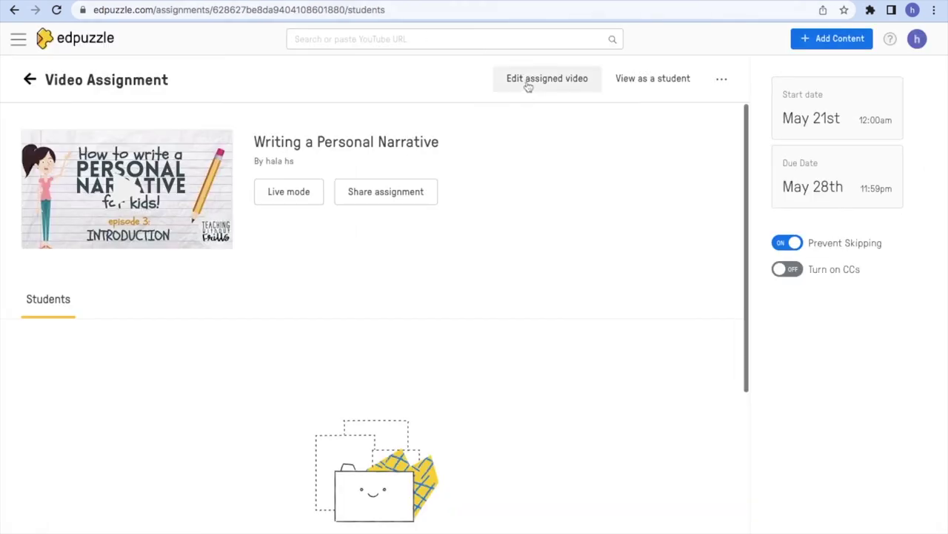
# Step: View the "Writing a Personal Narrative" assignment as a student and look over its page
pyautogui.click(640, 83)
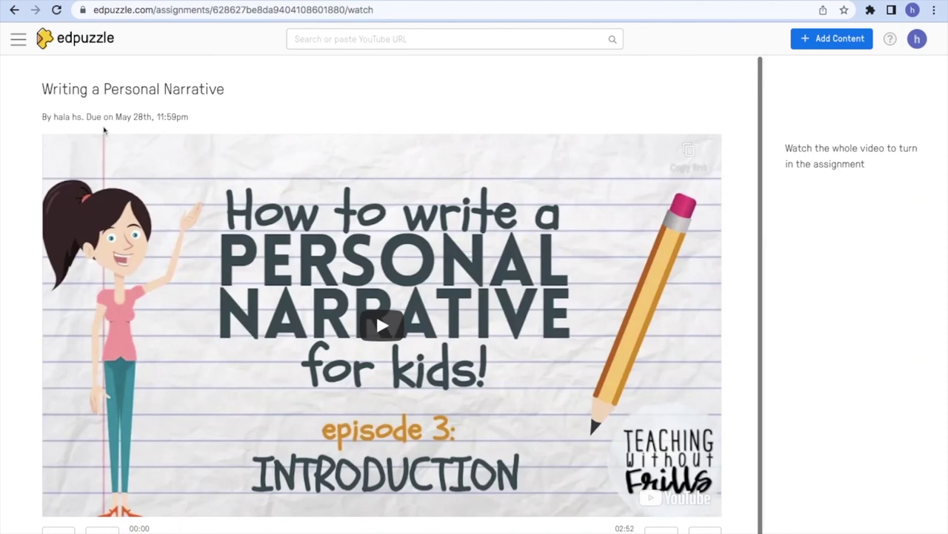
pyautogui.scroll(-1, 376, 311)
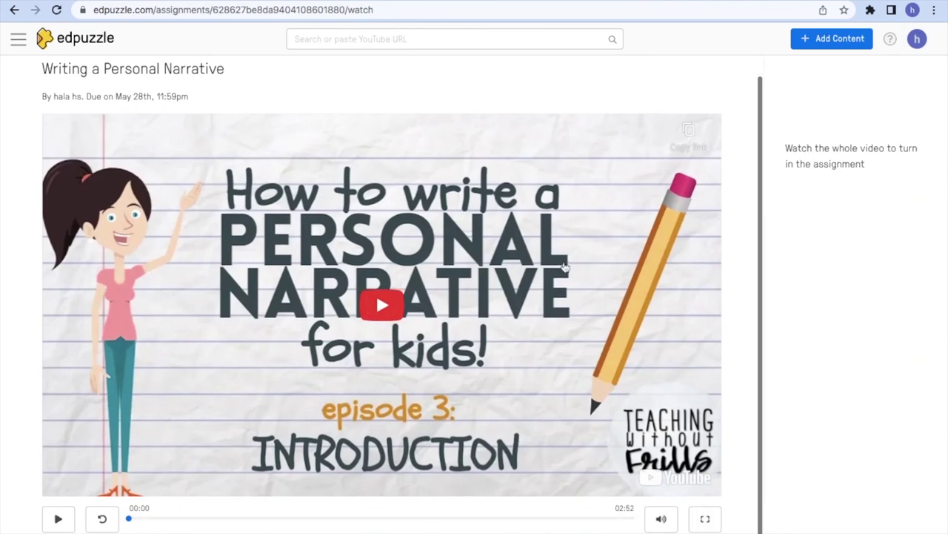
pyautogui.scroll(1, 487, 377)
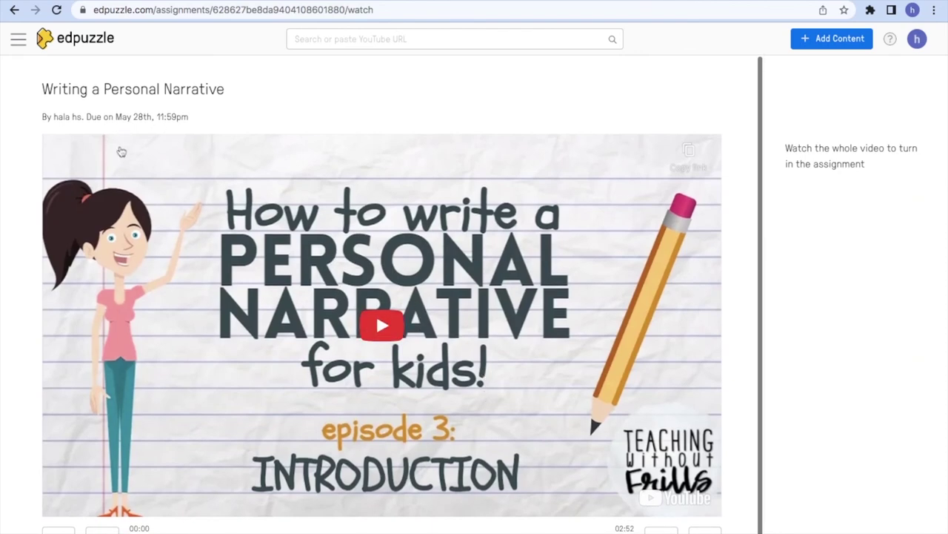
# Step: Return to the community videos, filter them by the Edpuzzle hosted source, and open "How to Write a Personal Narrative" for editing
pyautogui.click(68, 41)
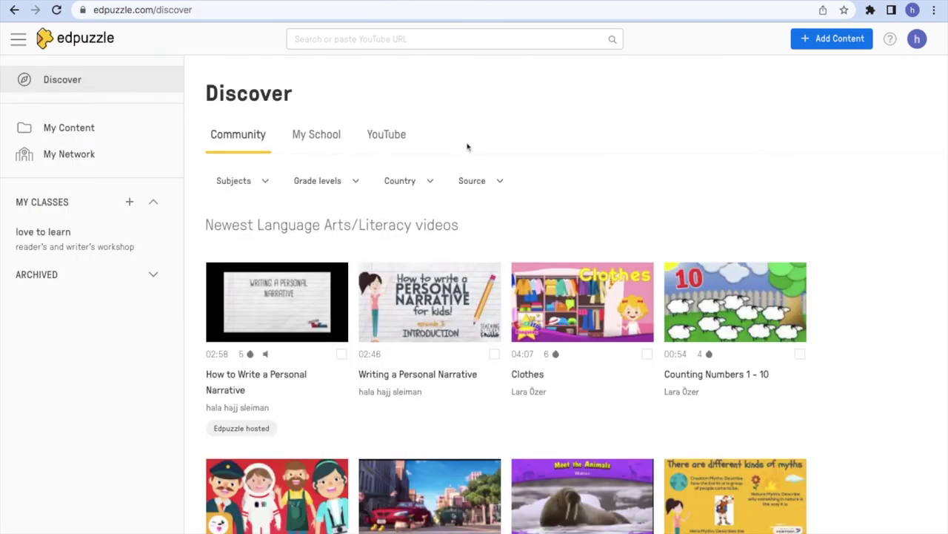
pyautogui.click(498, 187)
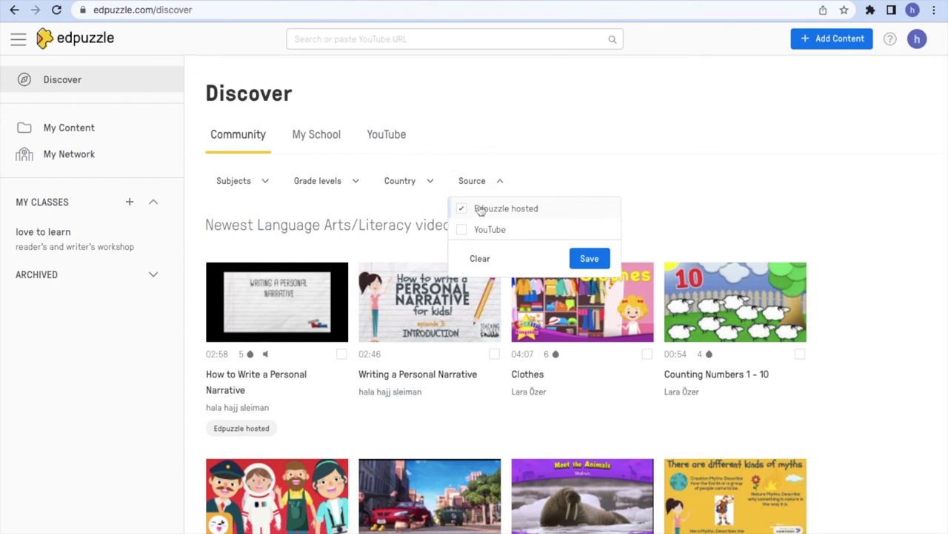
pyautogui.click(591, 258)
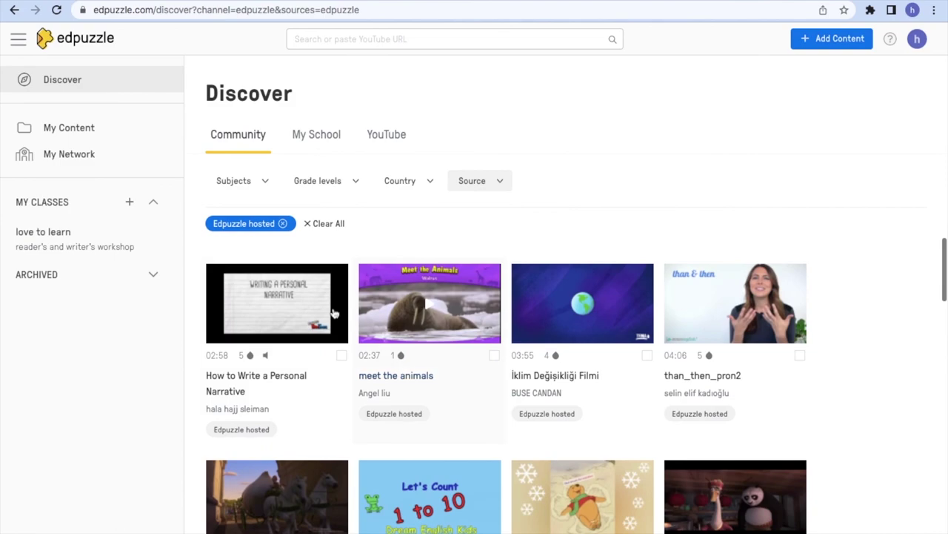
pyautogui.click(320, 312)
pyautogui.click(536, 79)
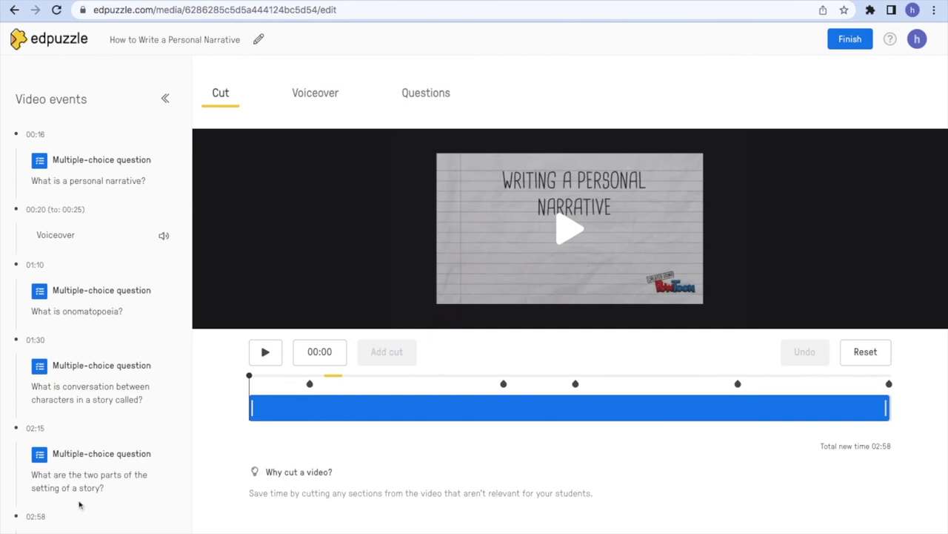
# Step: Review the video events and open the 00:16 question "What is a personal narrative?" in edit mode to examine its answer choices
pyautogui.scroll(-2, 79, 415)
pyautogui.scroll(2, 76, 400)
pyautogui.click(72, 171)
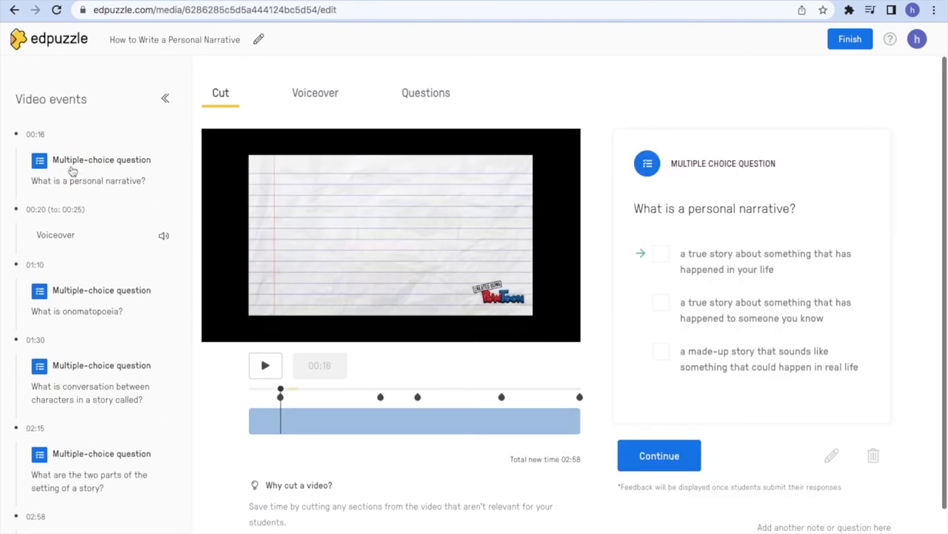
pyautogui.scroll(-1, 818, 381)
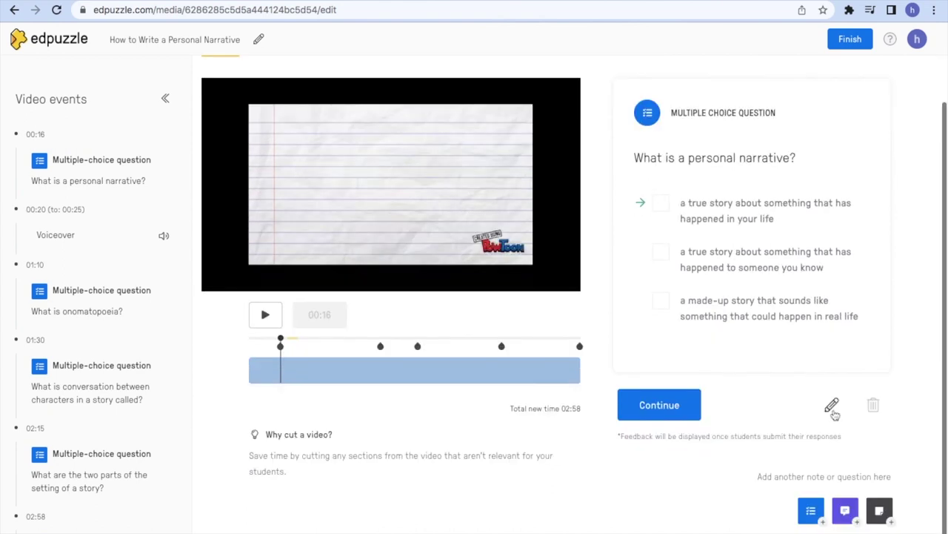
pyautogui.click(832, 406)
pyautogui.scroll(-2, 776, 449)
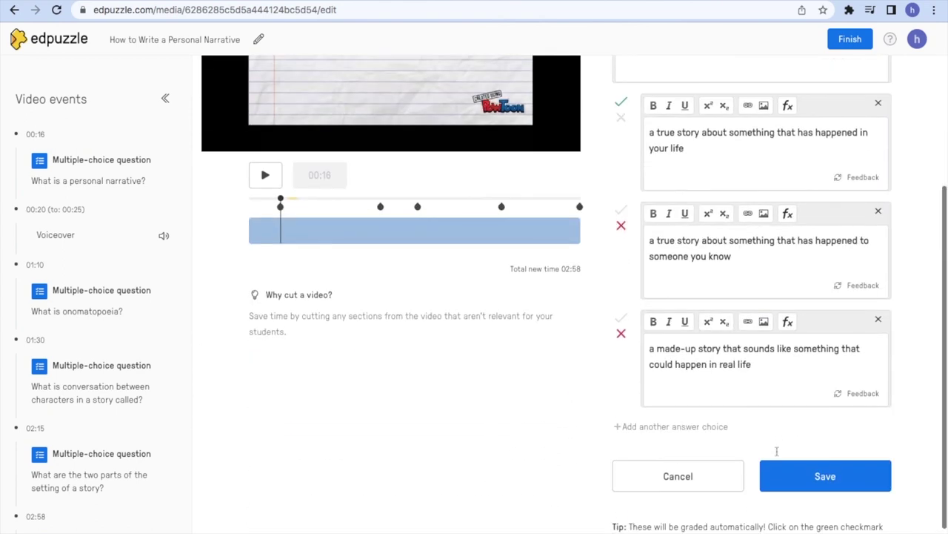
pyautogui.scroll(4, 701, 409)
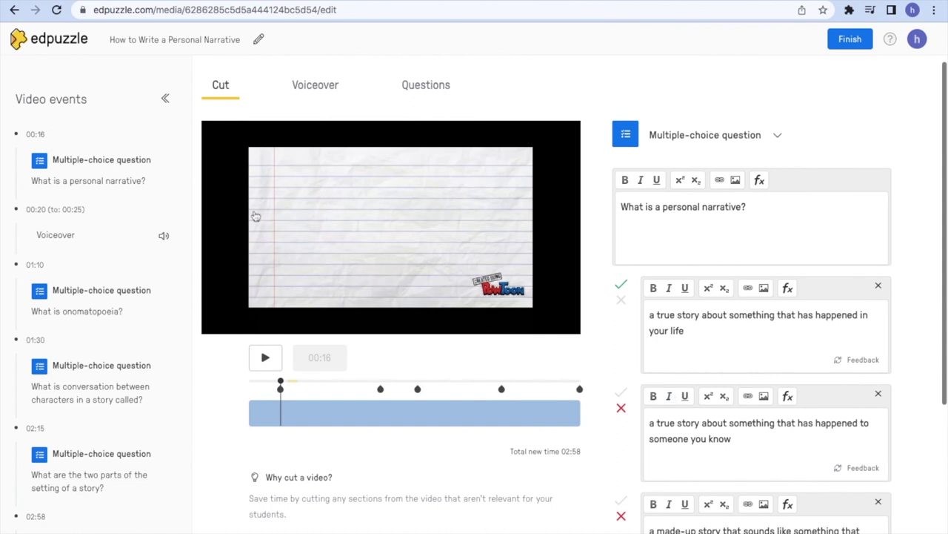
# Step: Remove the video's existing voiceover and try recording a new one from 00:19
pyautogui.click(311, 86)
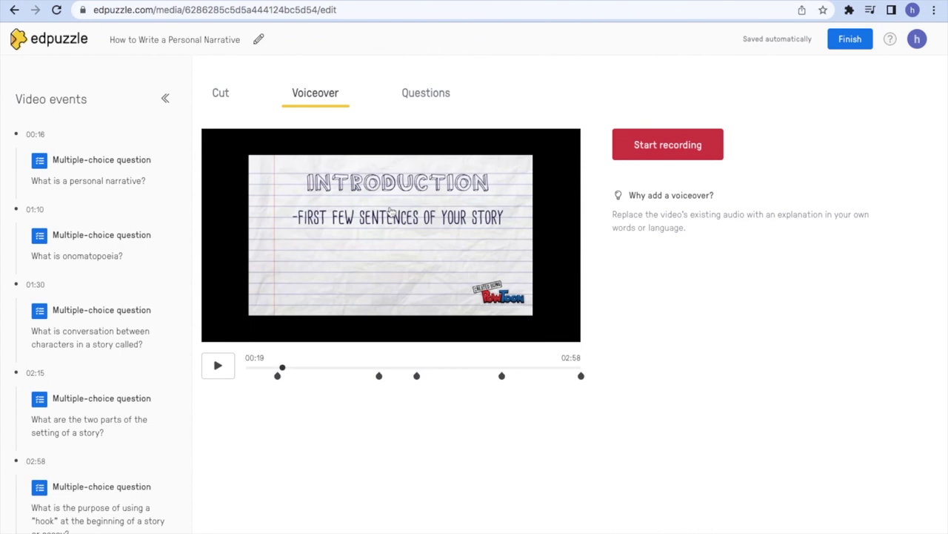
pyautogui.click(673, 146)
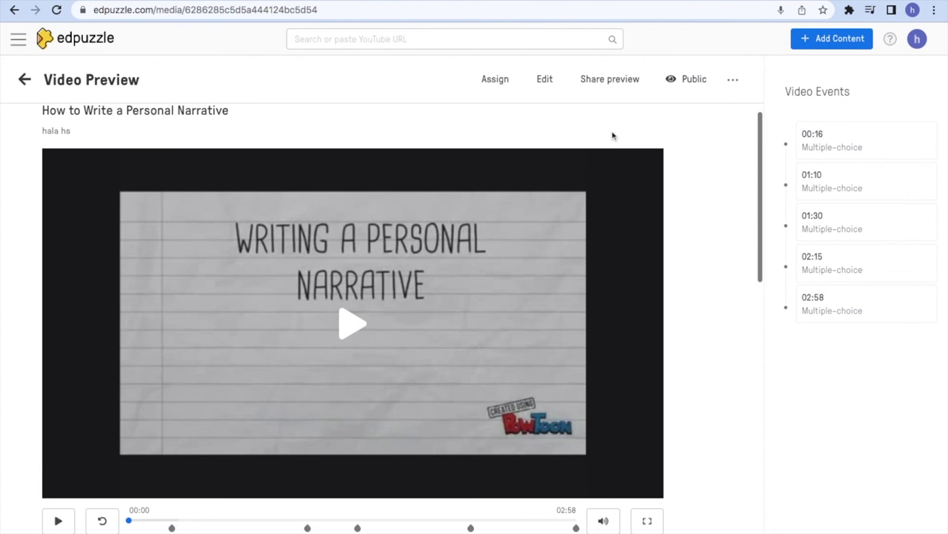
# Step: Finish editing and open the additional actions for the "How to Write a Personal Narrative" video
pyautogui.click(743, 80)
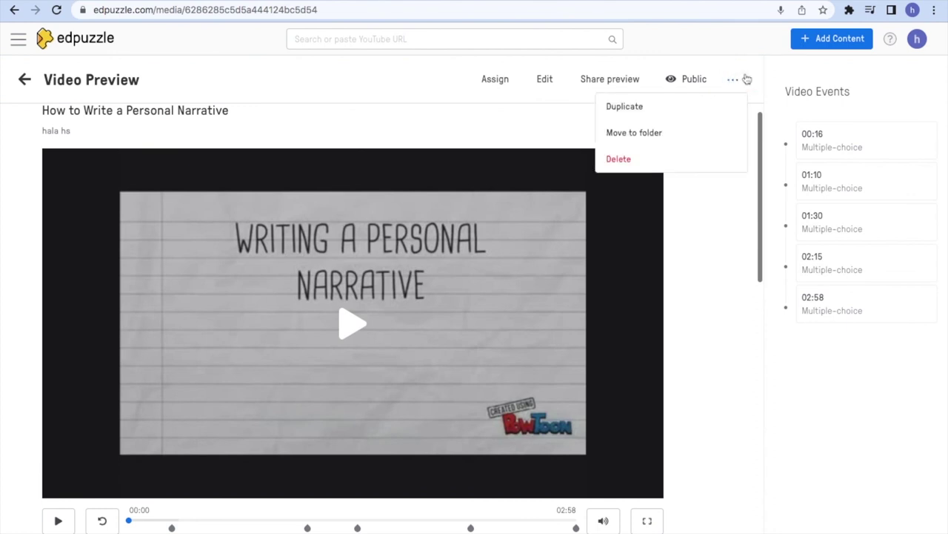